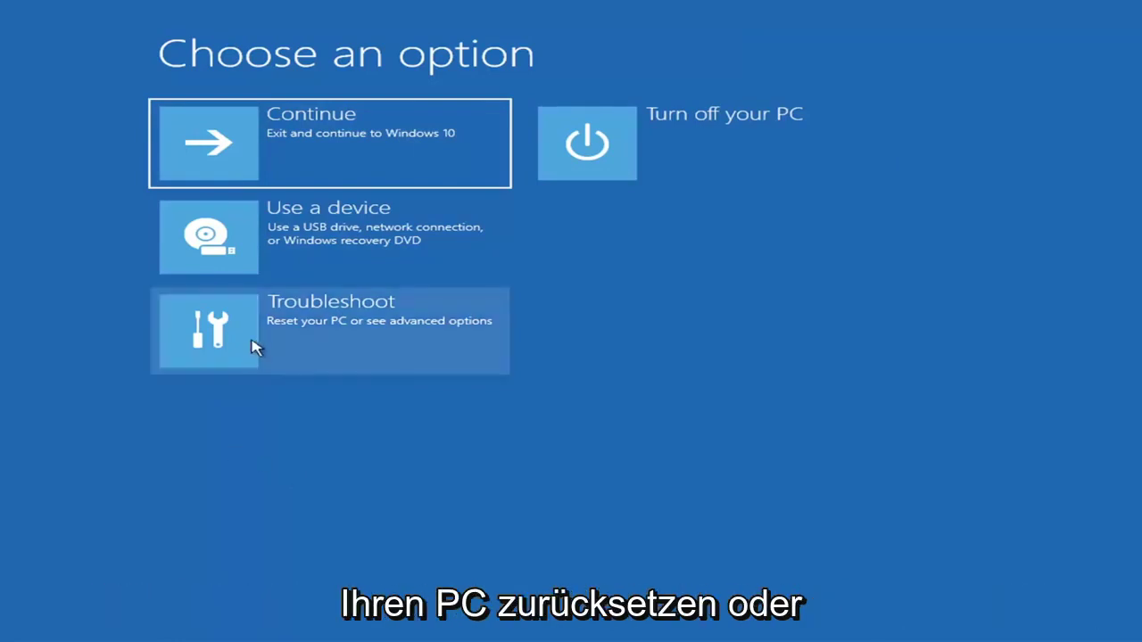
- Run Startup Repair from the advanced troubleshooting options of the recovery environment
click(426, 339)
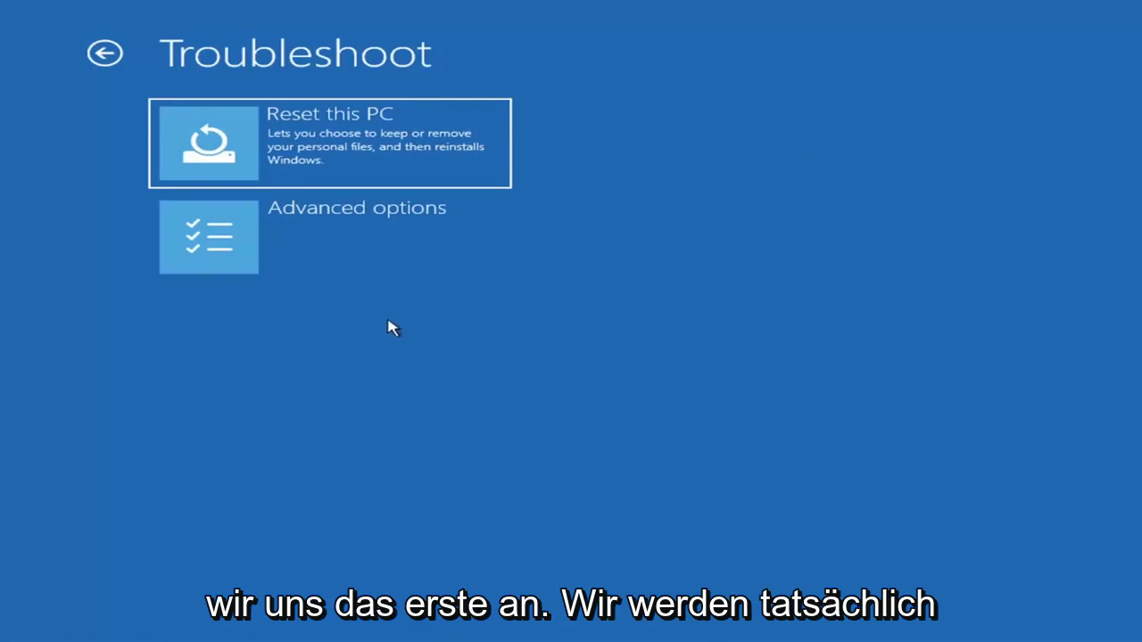
click(361, 243)
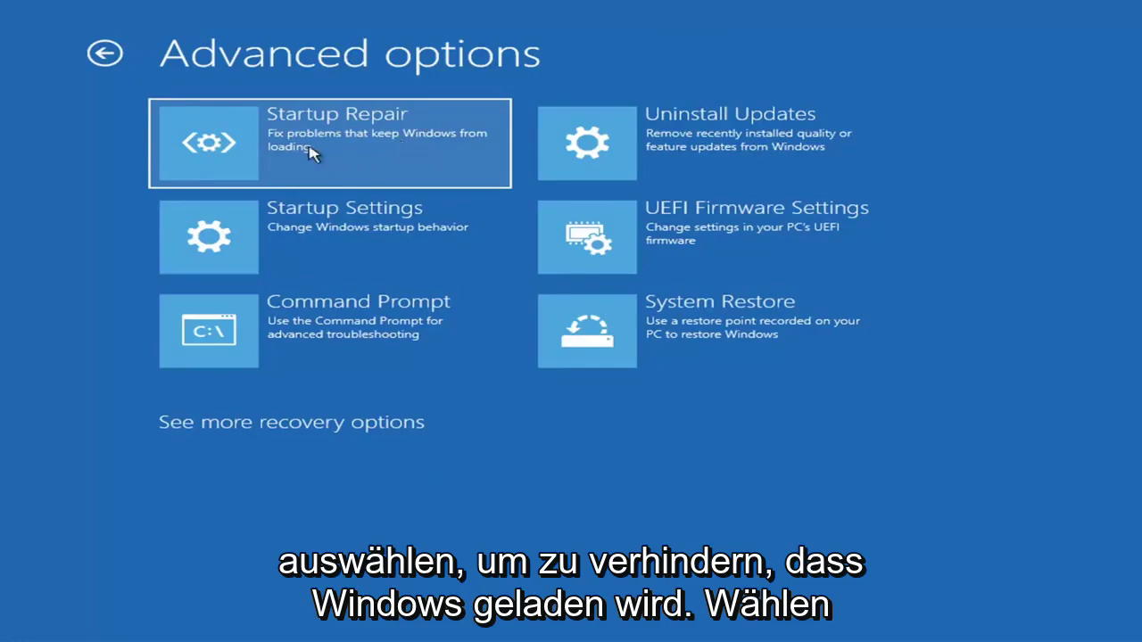
click(330, 143)
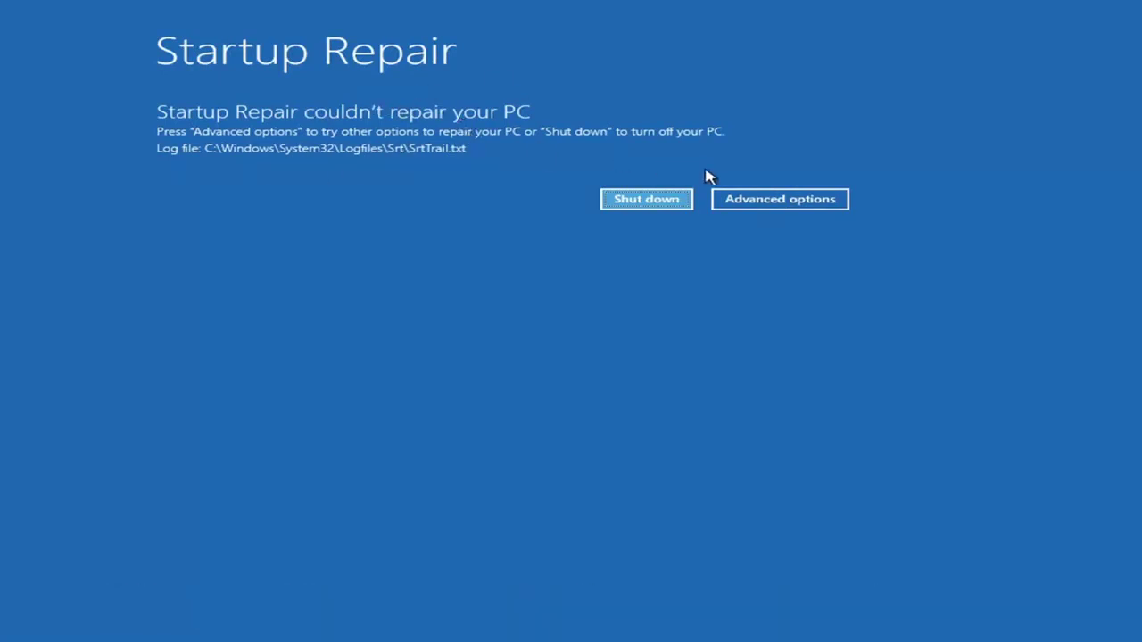
- Return to the advanced troubleshooting options, review the Startup Settings page with its restart choices, and go back
click(798, 200)
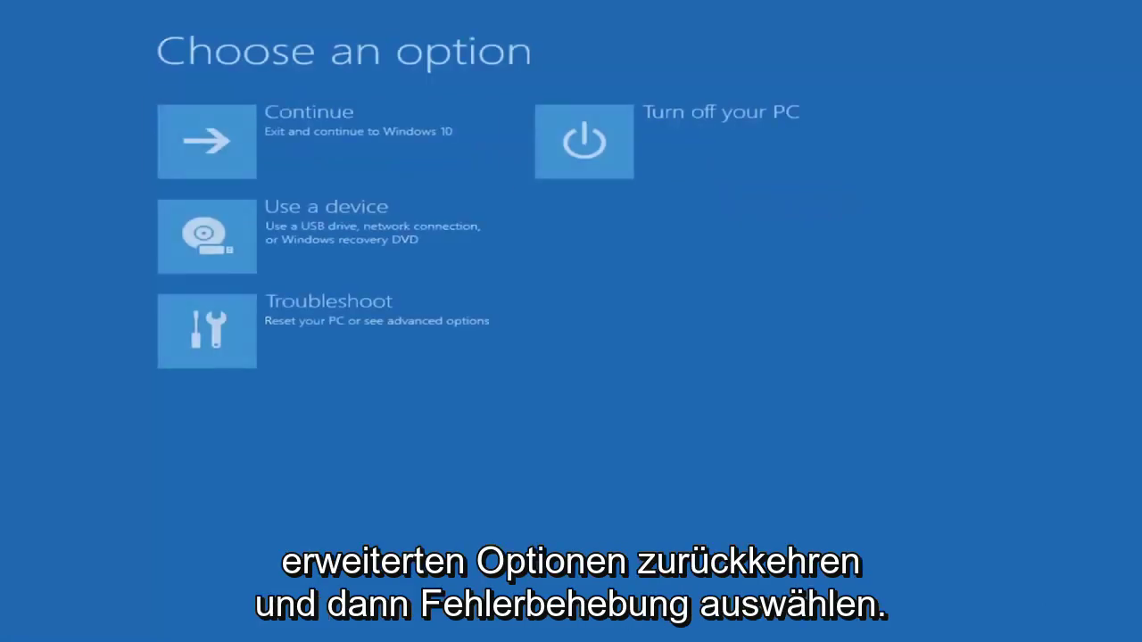
click(350, 332)
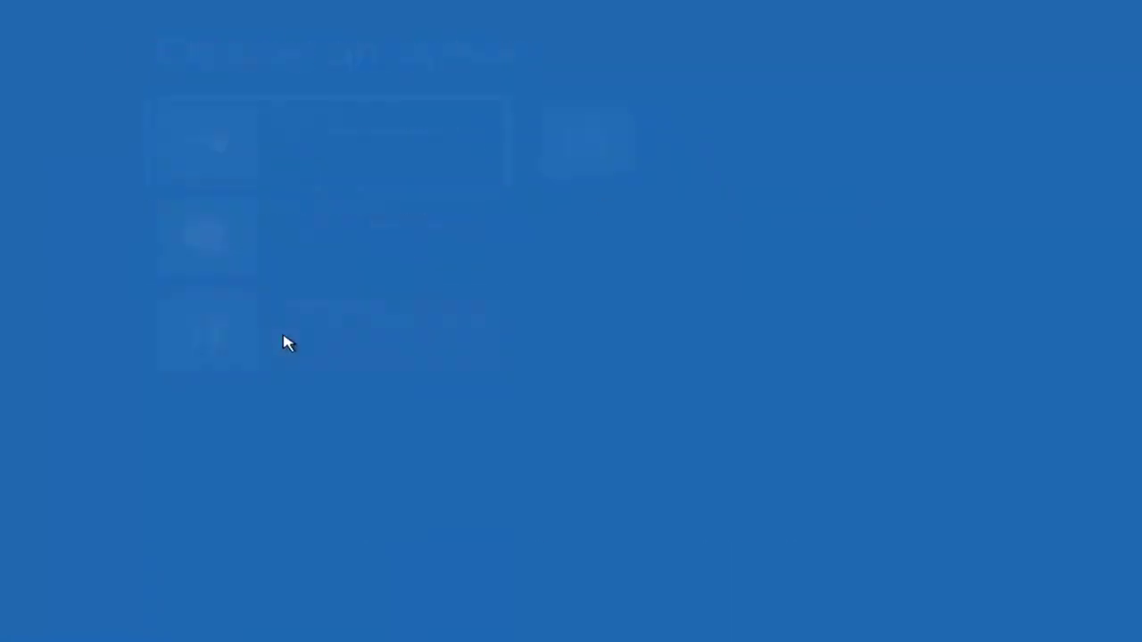
click(298, 251)
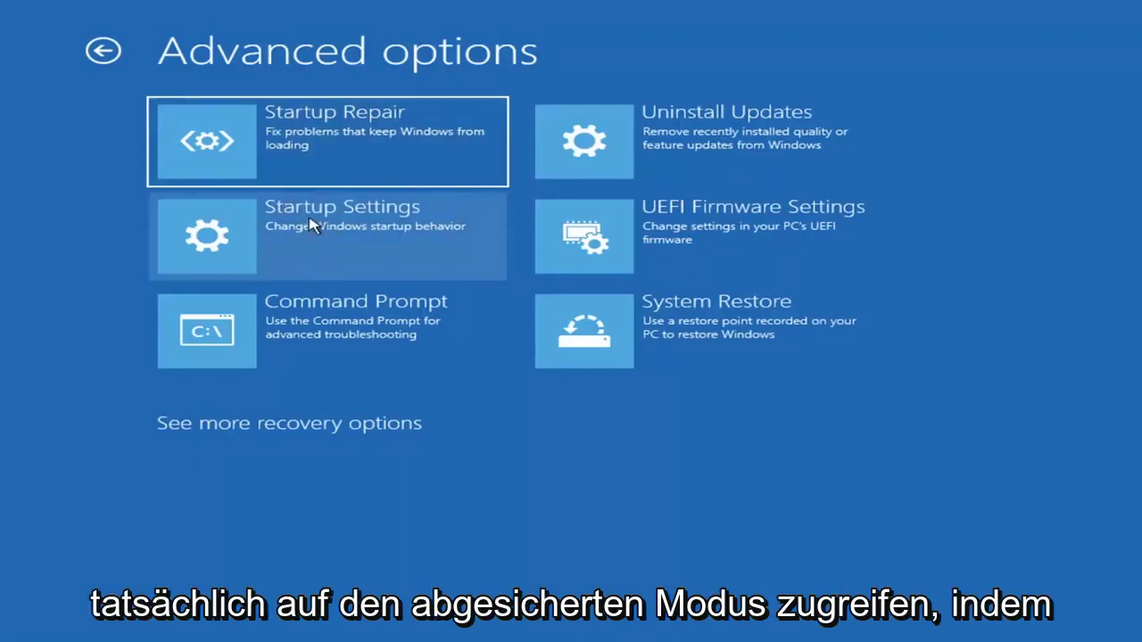
click(296, 238)
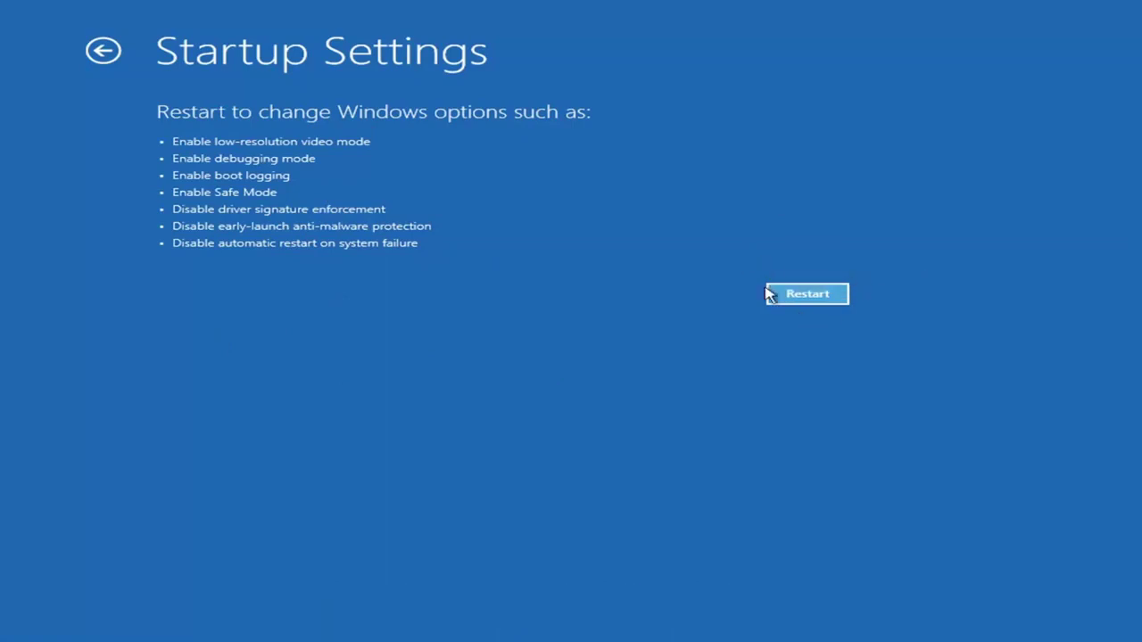
click(828, 297)
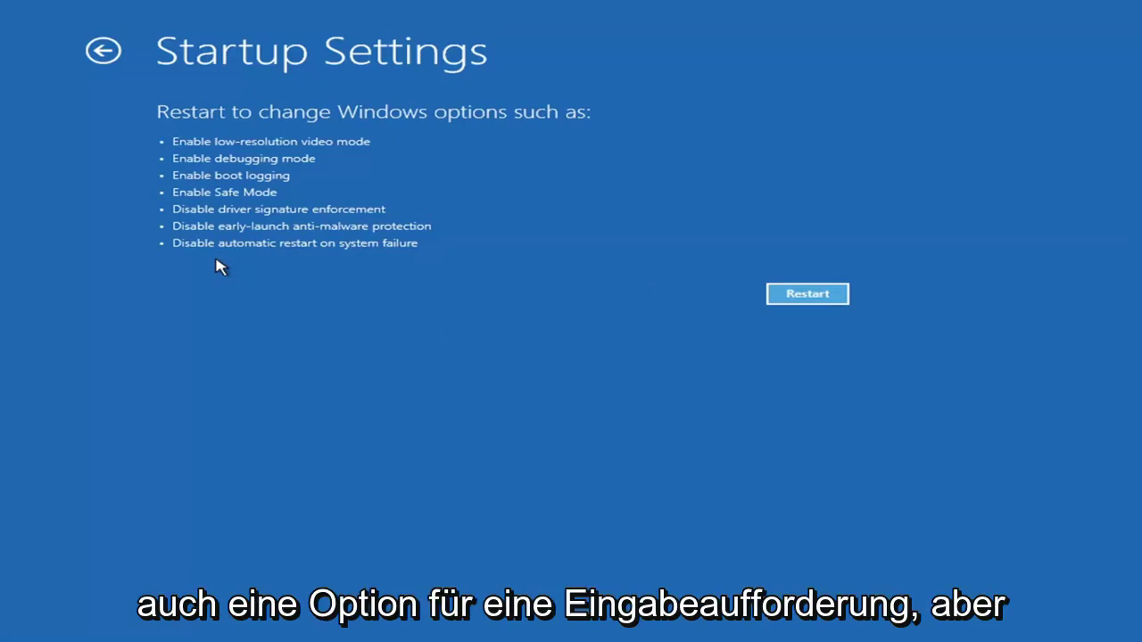
click(90, 49)
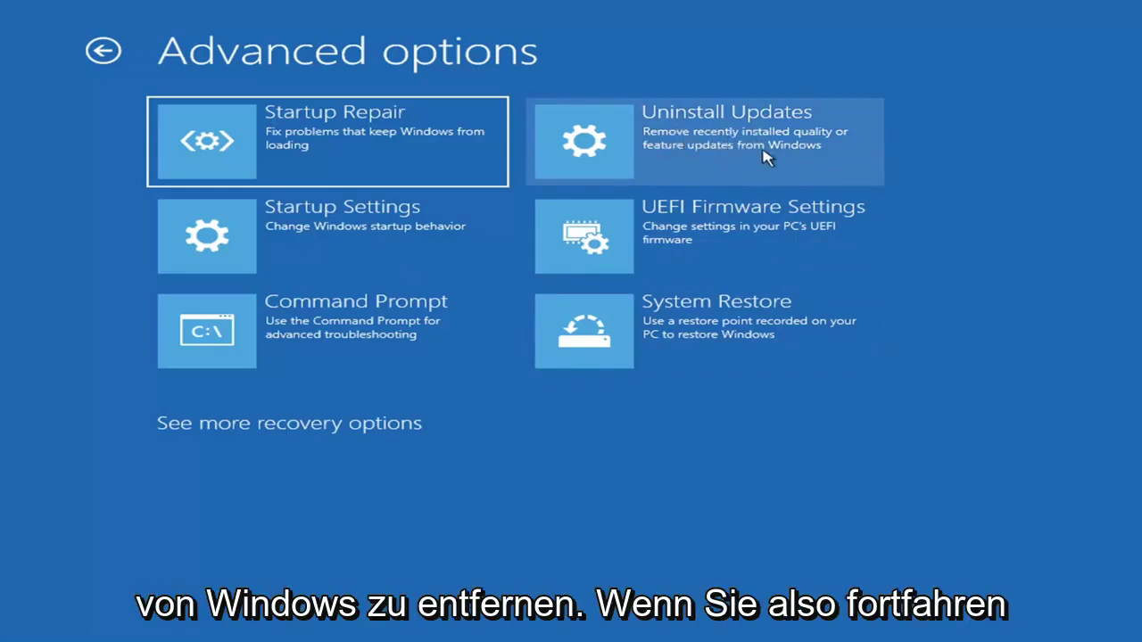
- Review the Uninstall Updates choices for quality and feature updates, and return to the advanced options
click(667, 147)
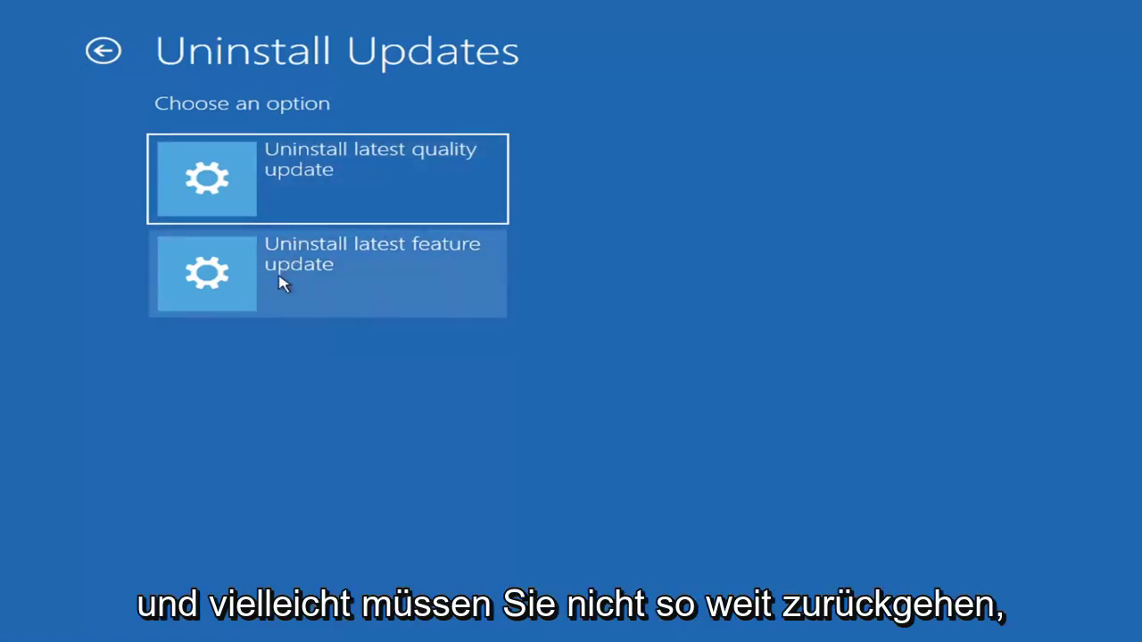
click(104, 51)
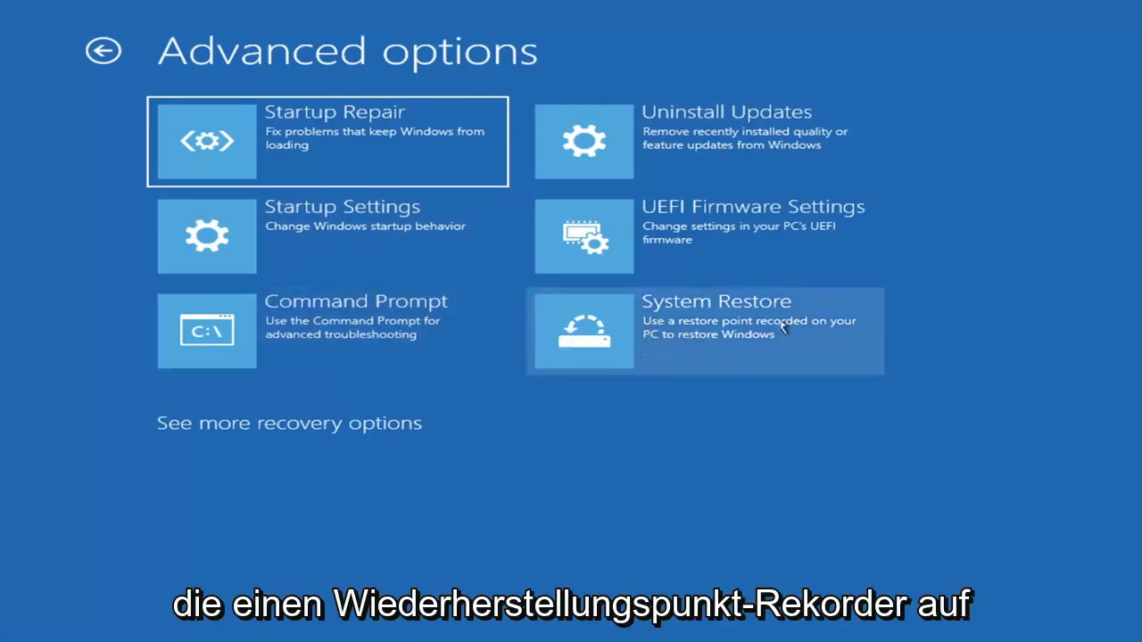
- Restore the computer to the manual "Before Updates" restore point with System Restore, restart it and dismiss the completion message
click(670, 359)
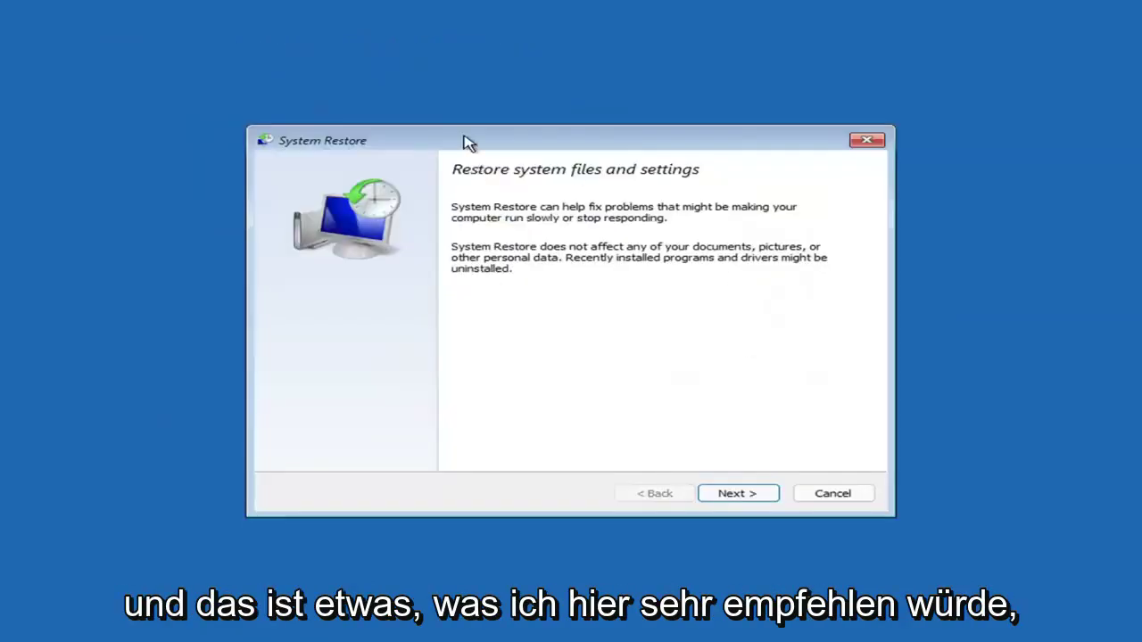
click(732, 493)
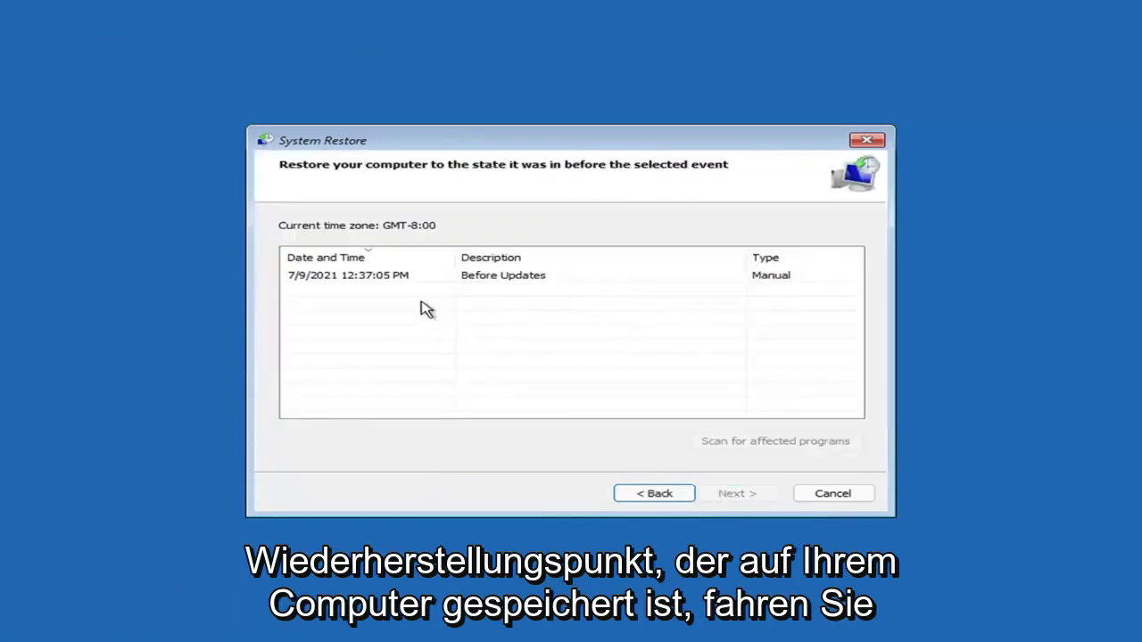
click(352, 282)
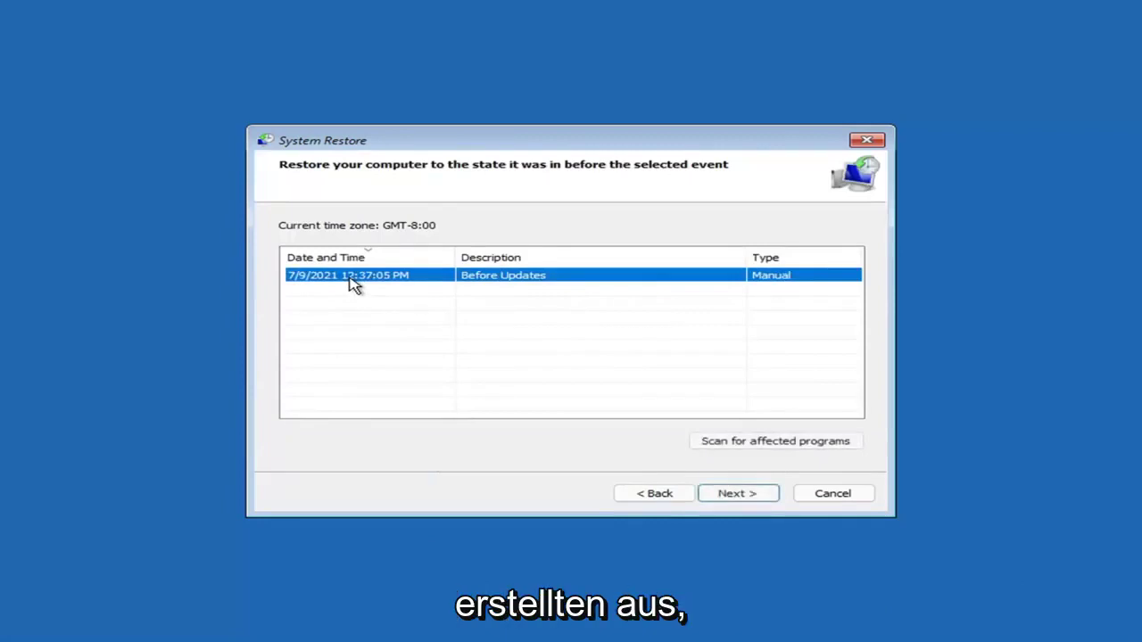
click(752, 499)
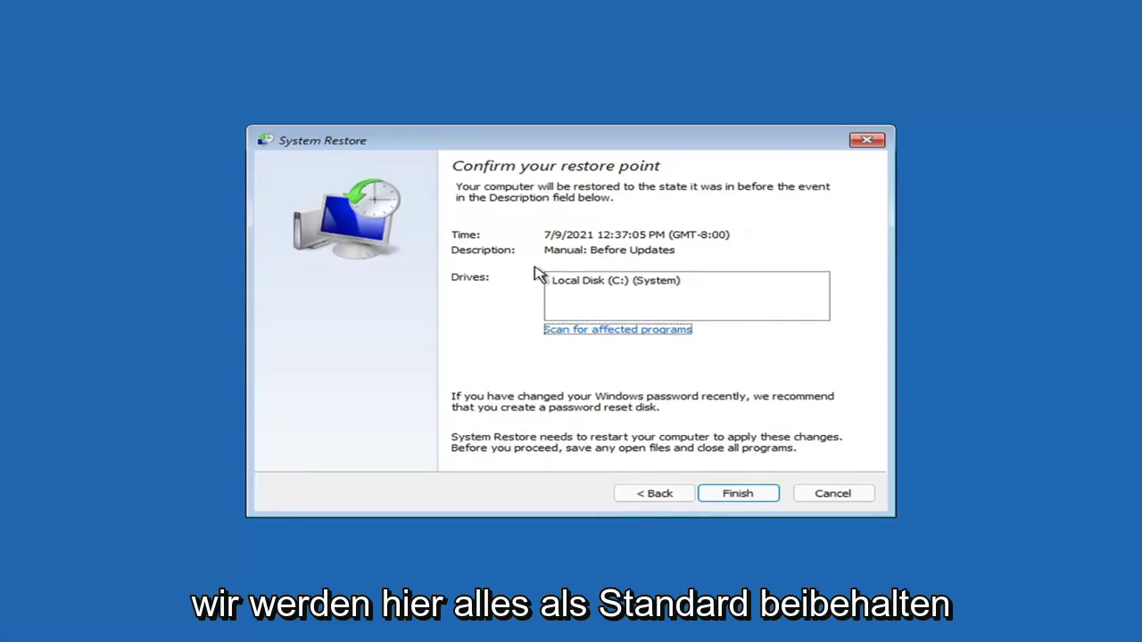
click(737, 496)
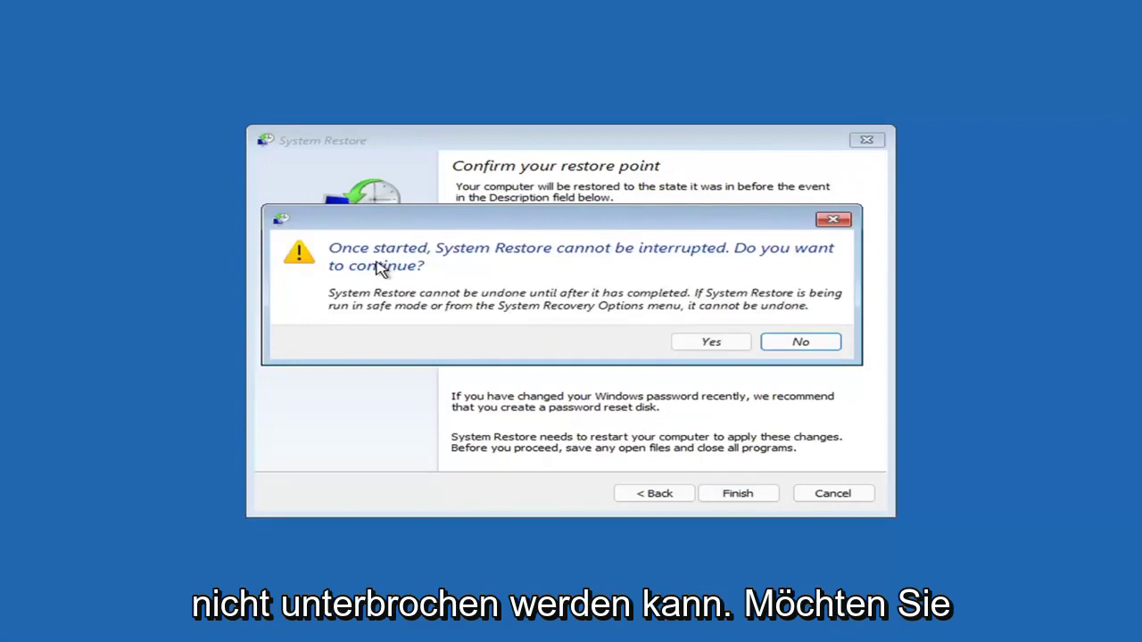
click(712, 344)
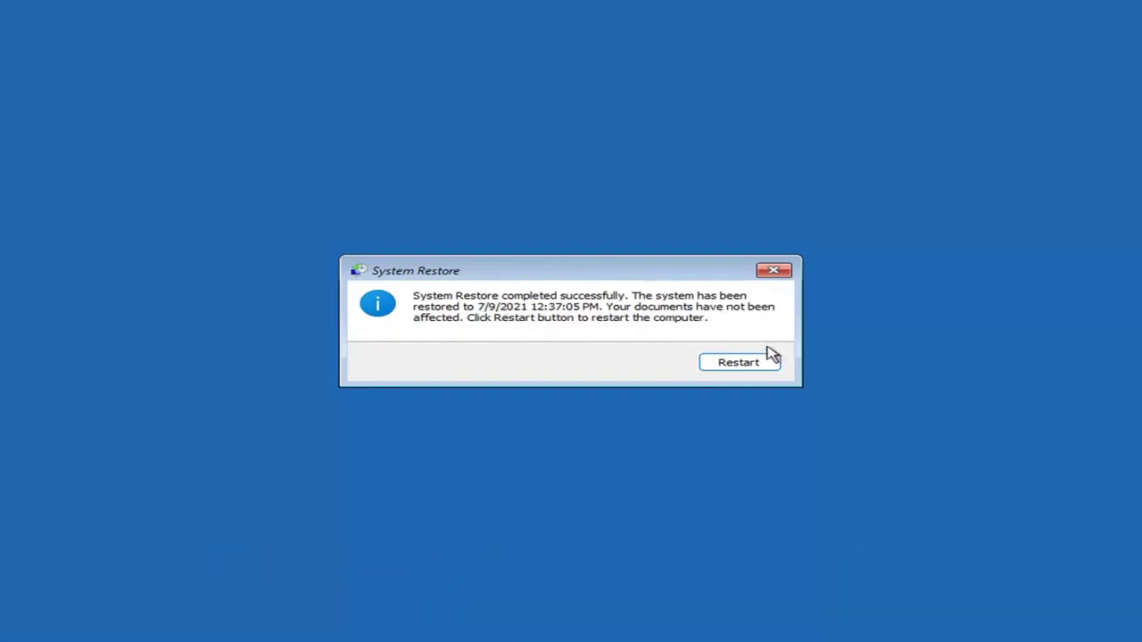
click(733, 366)
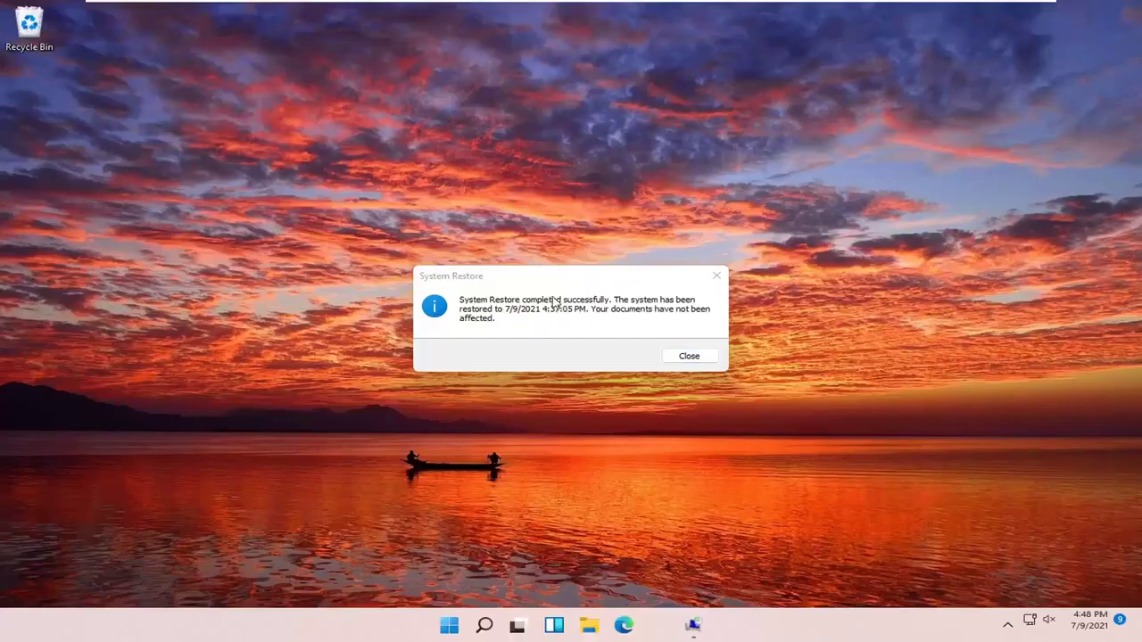
click(716, 275)
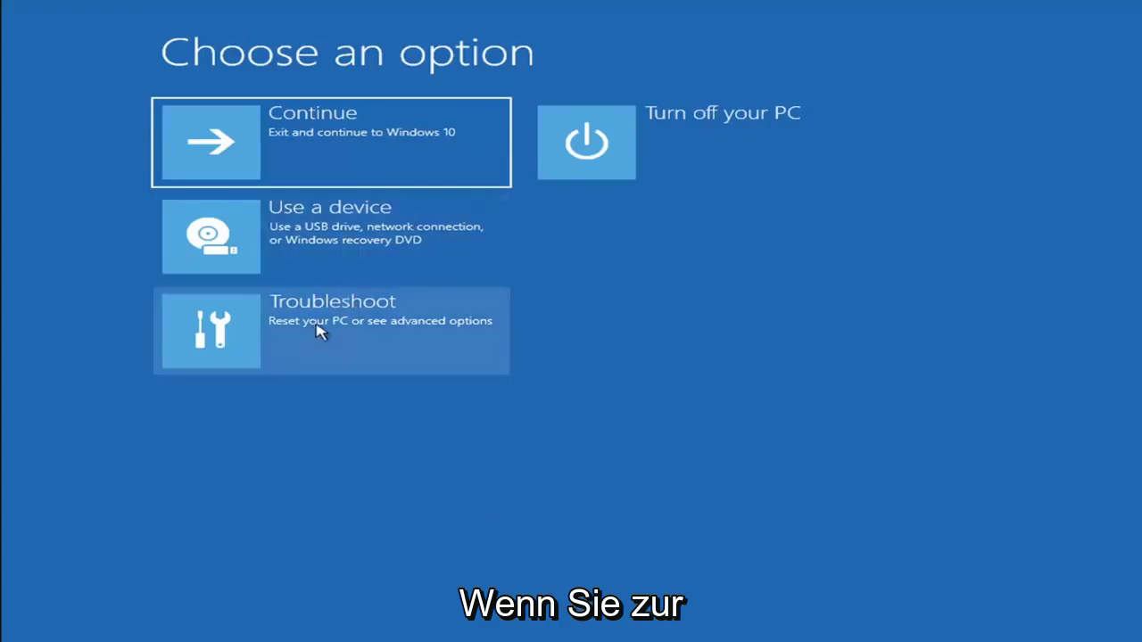
- Review the Reset this PC choices for keeping or removing files, and return to the main recovery options
click(332, 337)
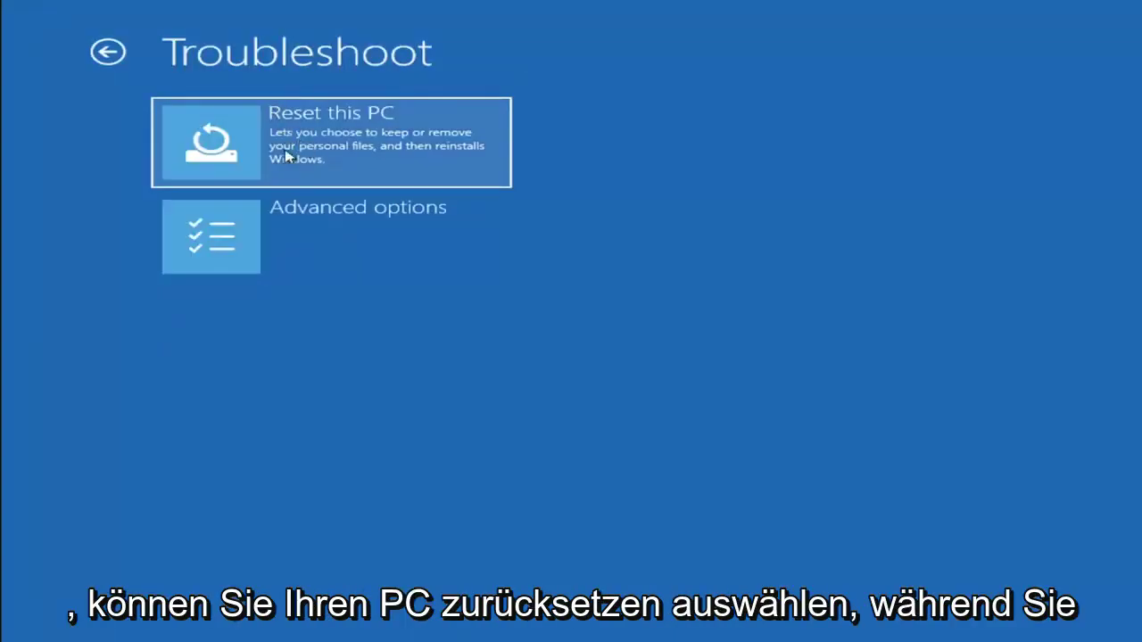
click(374, 162)
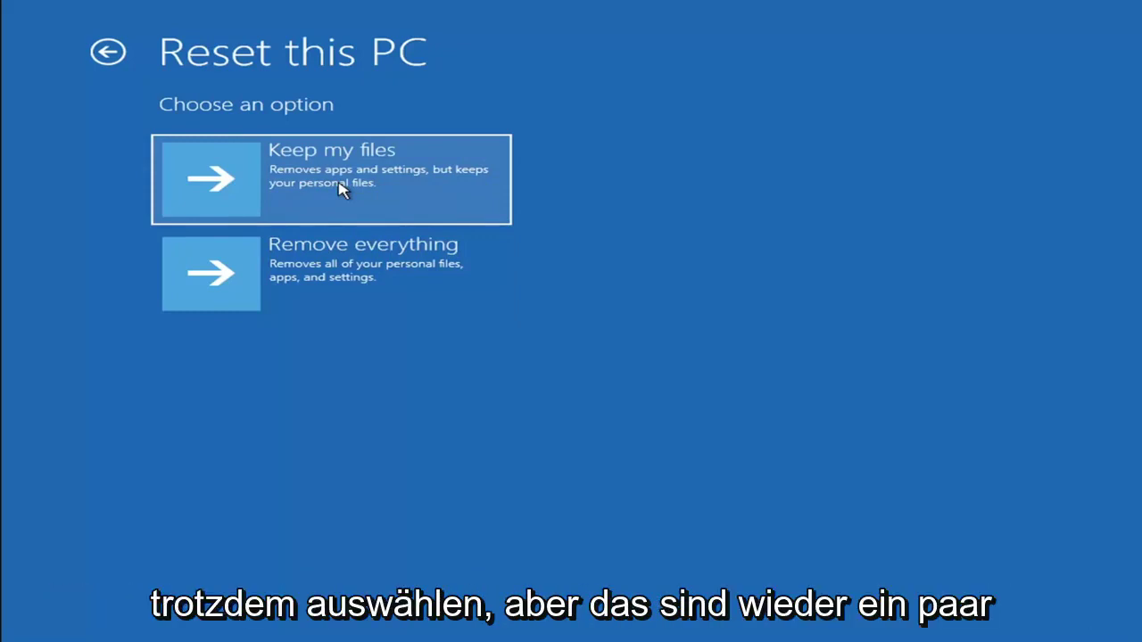
click(117, 55)
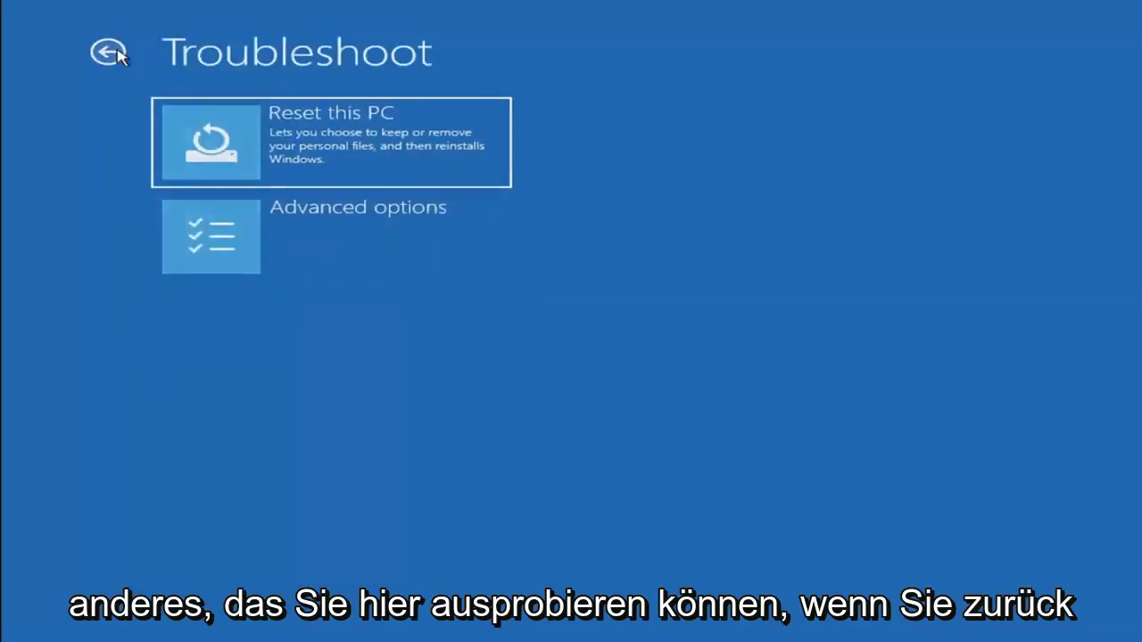
click(109, 54)
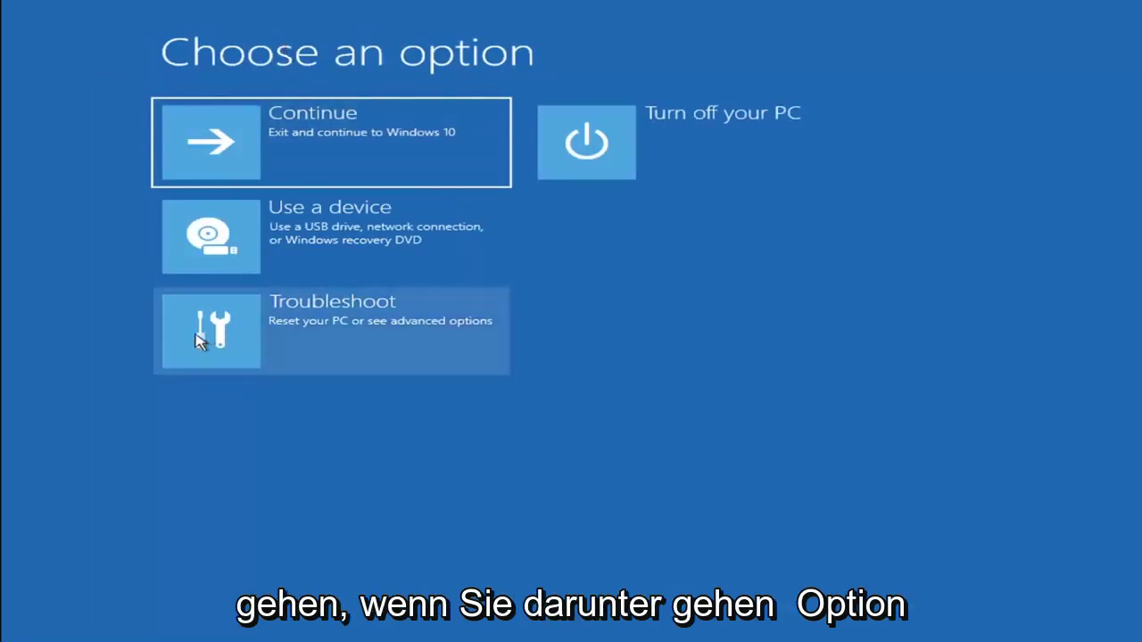
- Open the Command Prompt from the advanced troubleshooting options
click(347, 339)
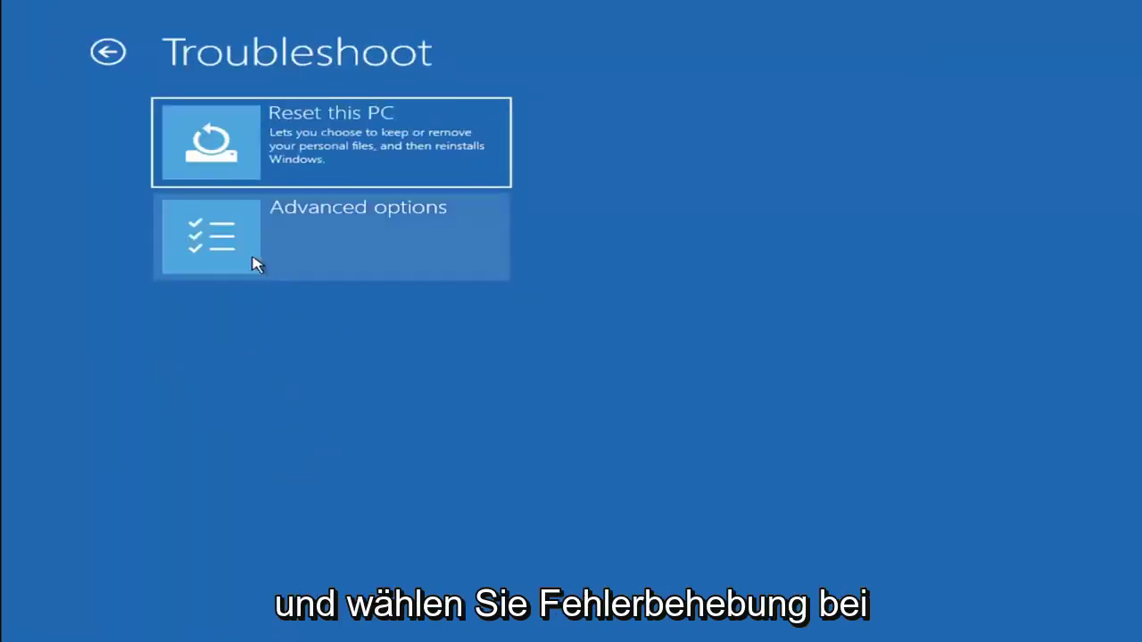
click(344, 247)
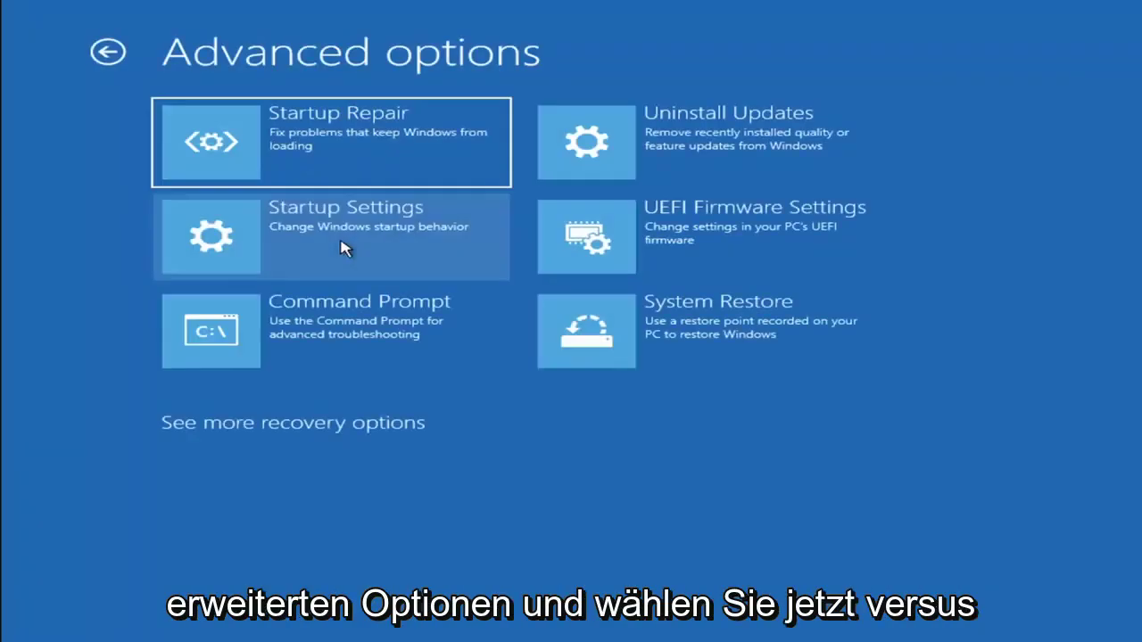
click(266, 341)
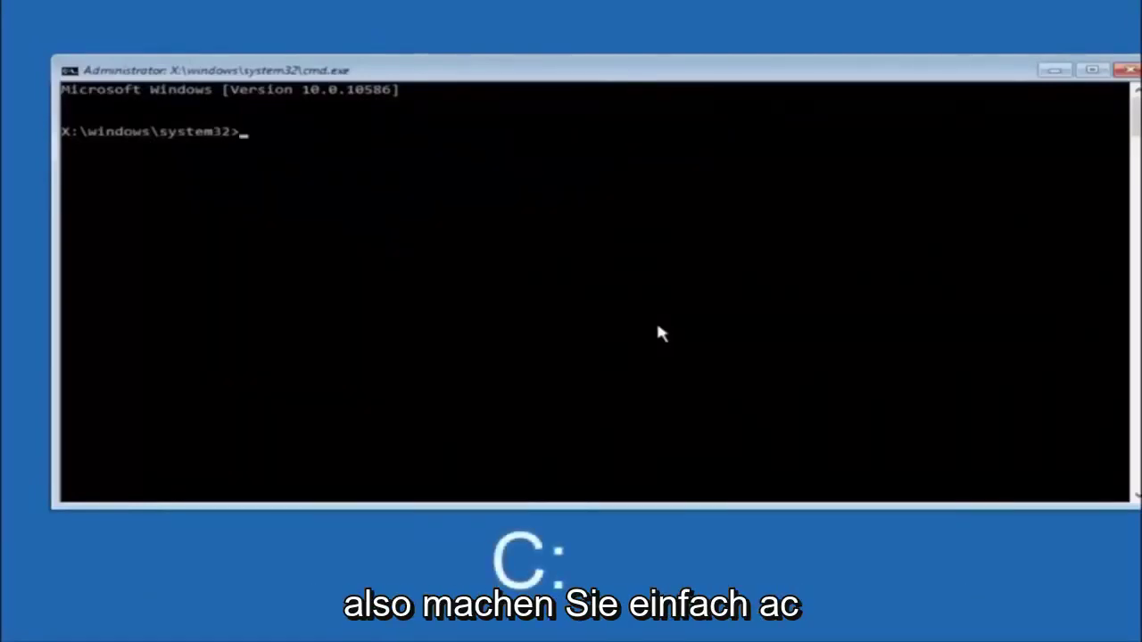
- Switch to the C: drive in the command prompt and list its contents with dir
text(c)
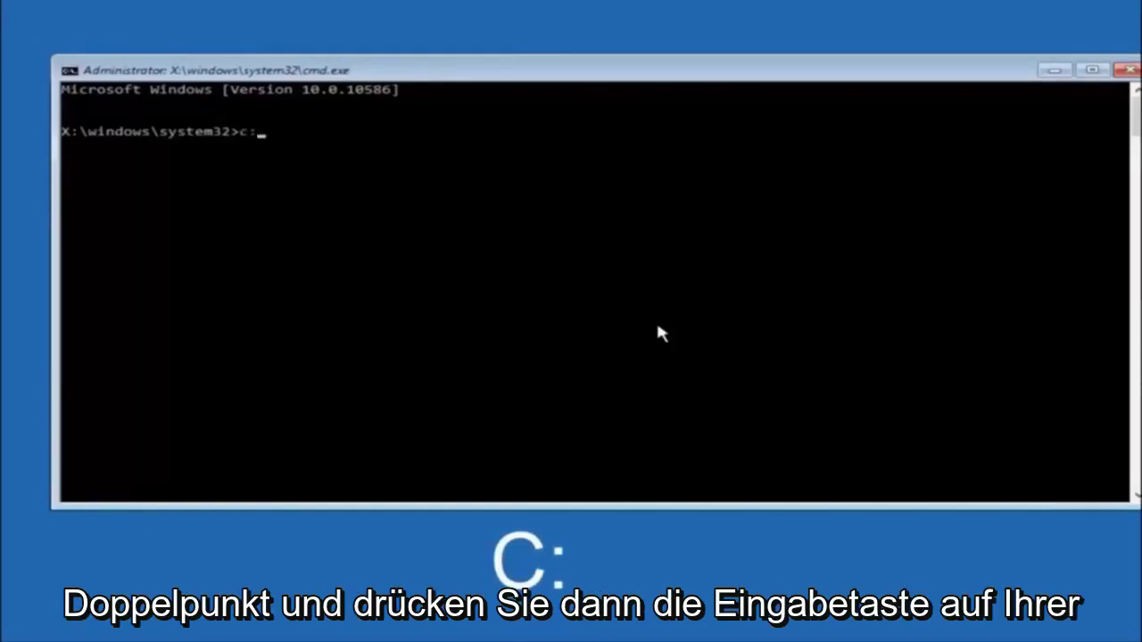
text(:)
key(Return)
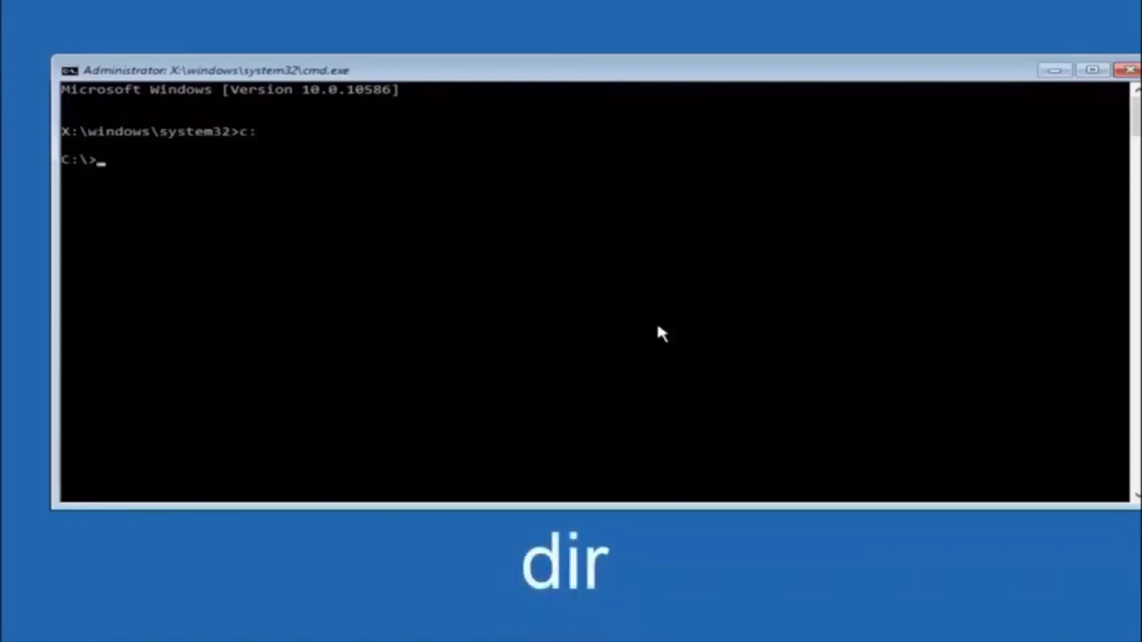
text(dir)
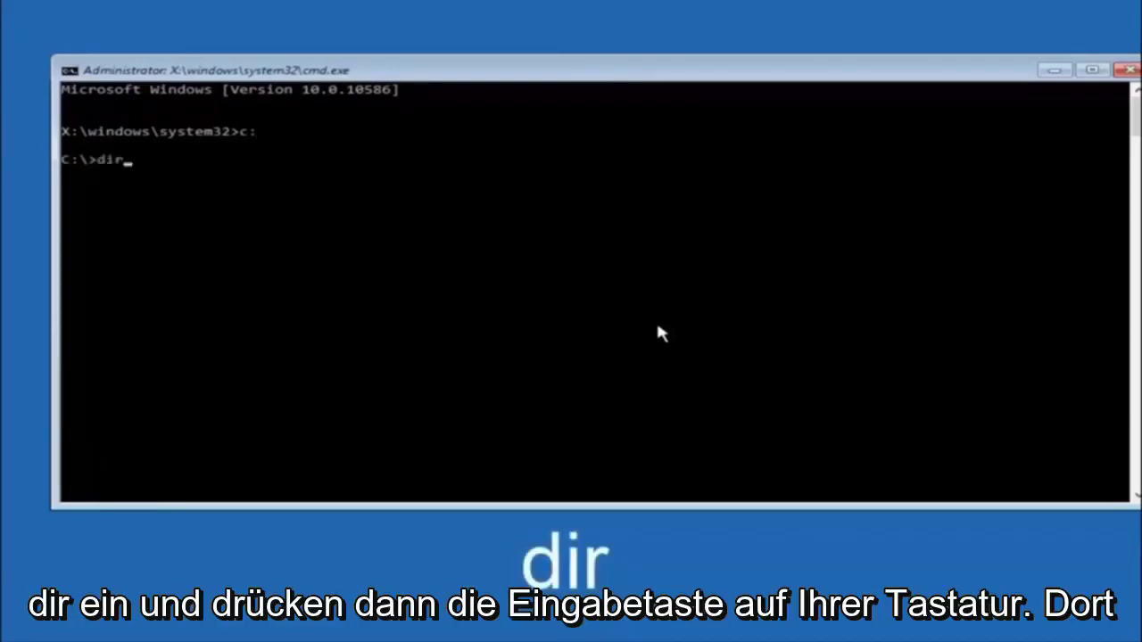
key(Return)
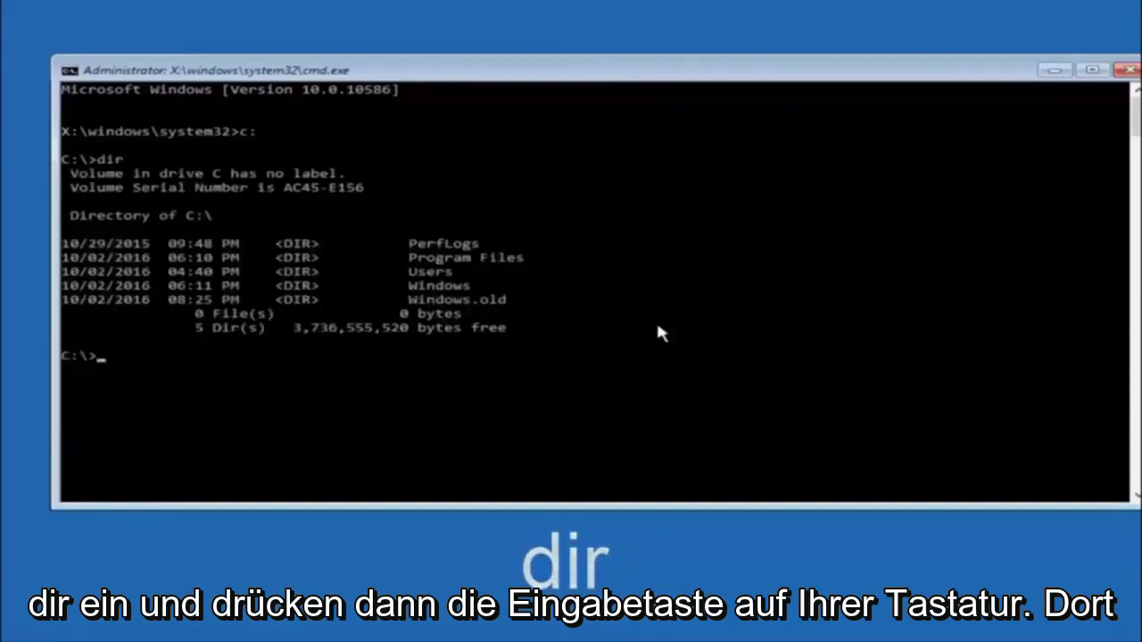
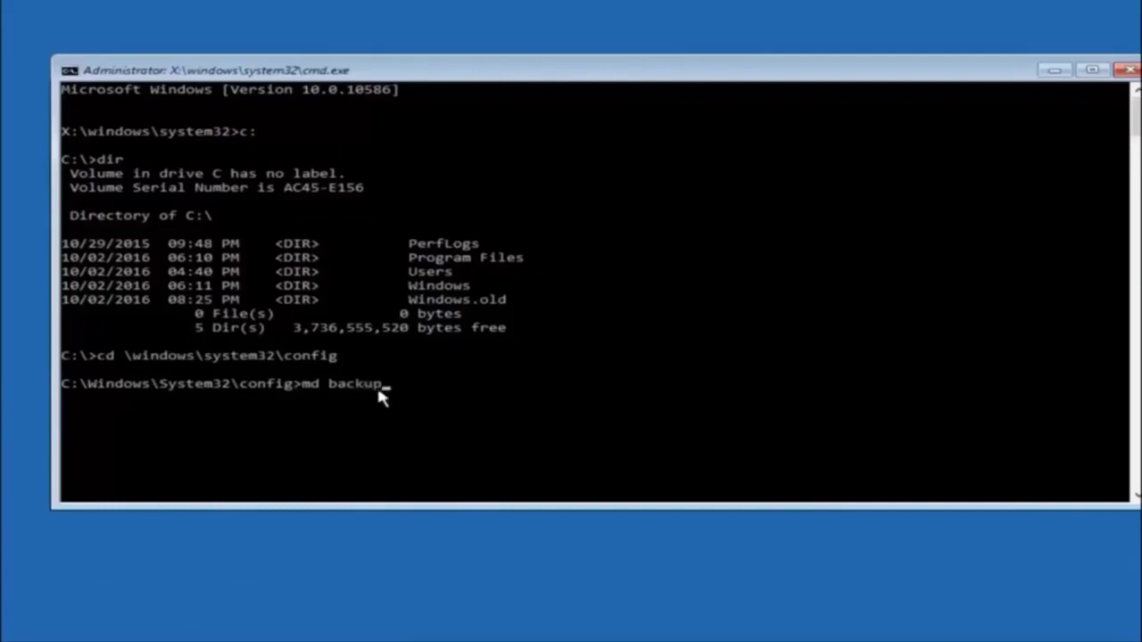
- Create a folder named backup in C:\Windows\System32\config and copy all files there into it with copy *.* backup
key(Return)
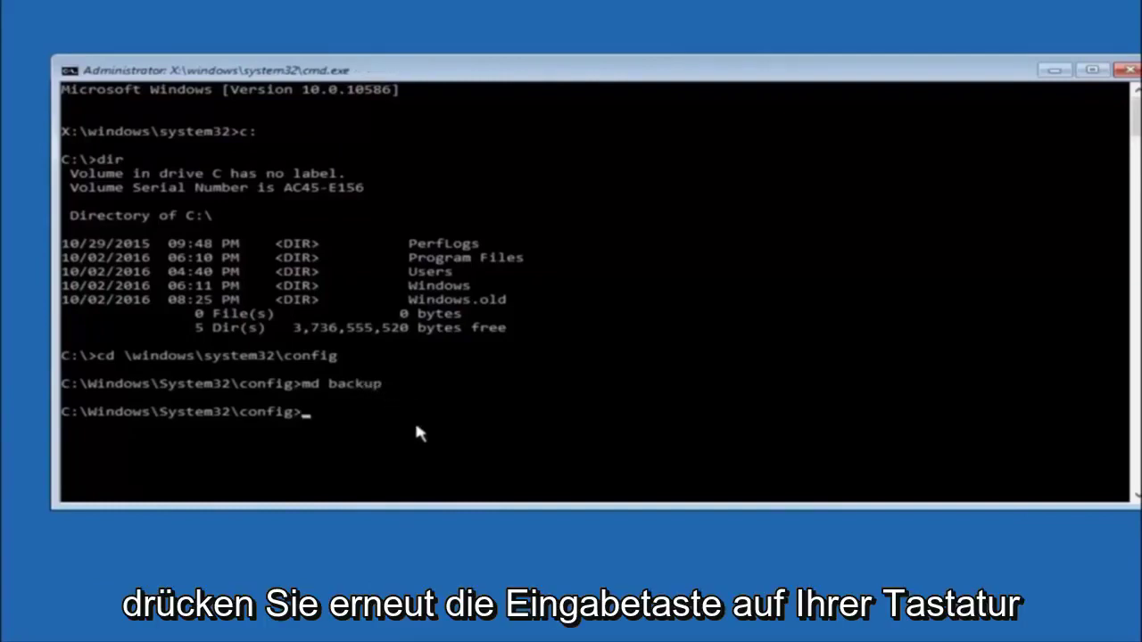
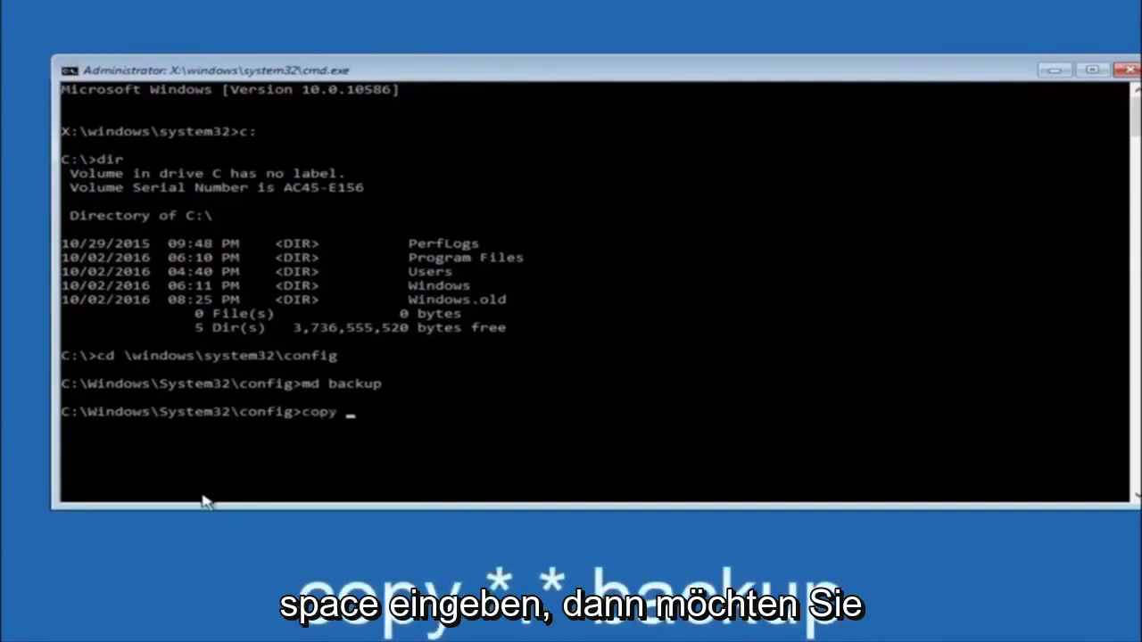
text(*)
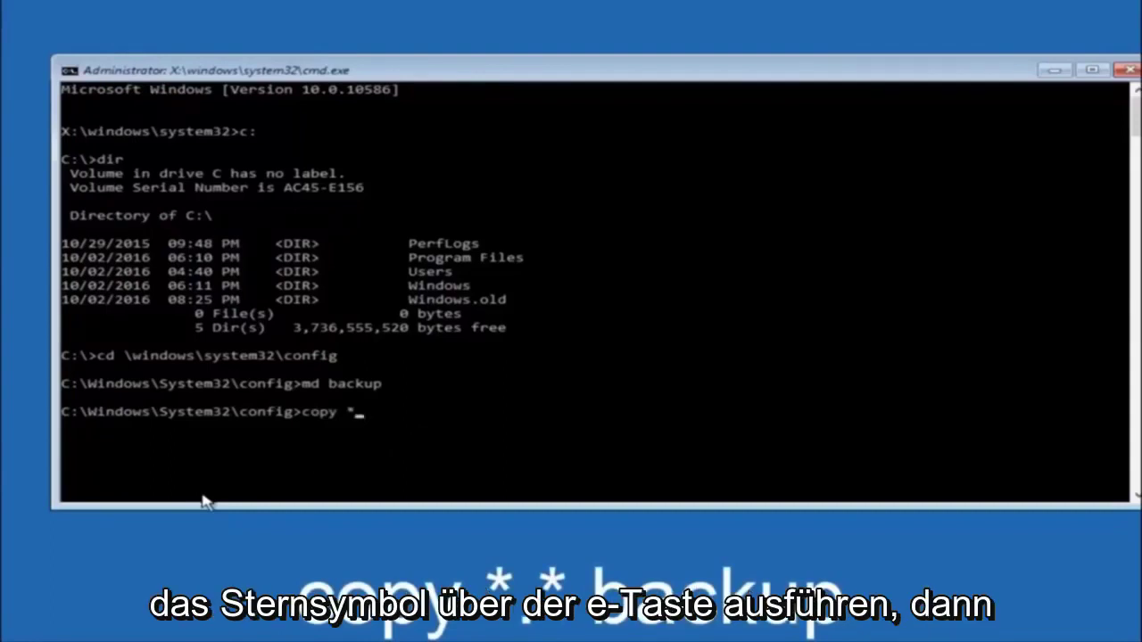
text(.)
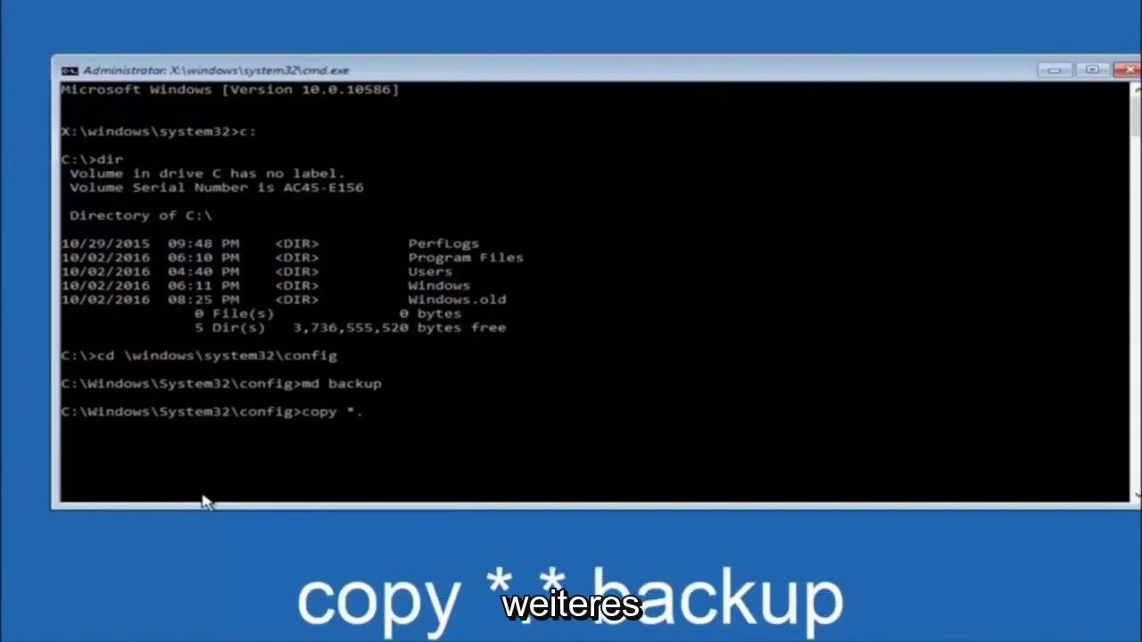
text(*)
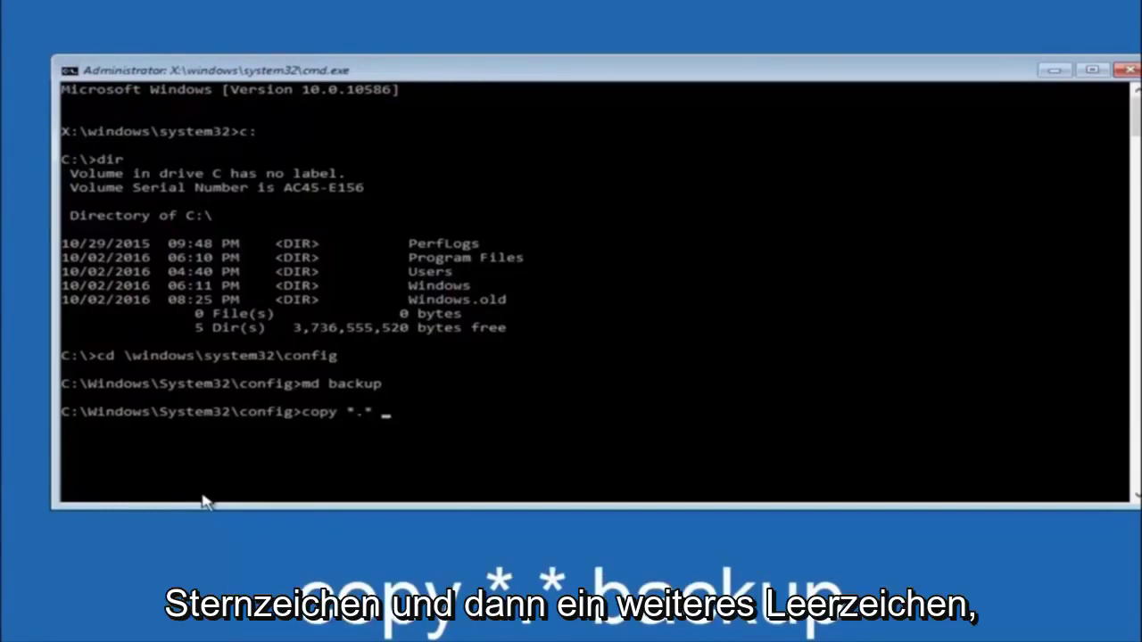
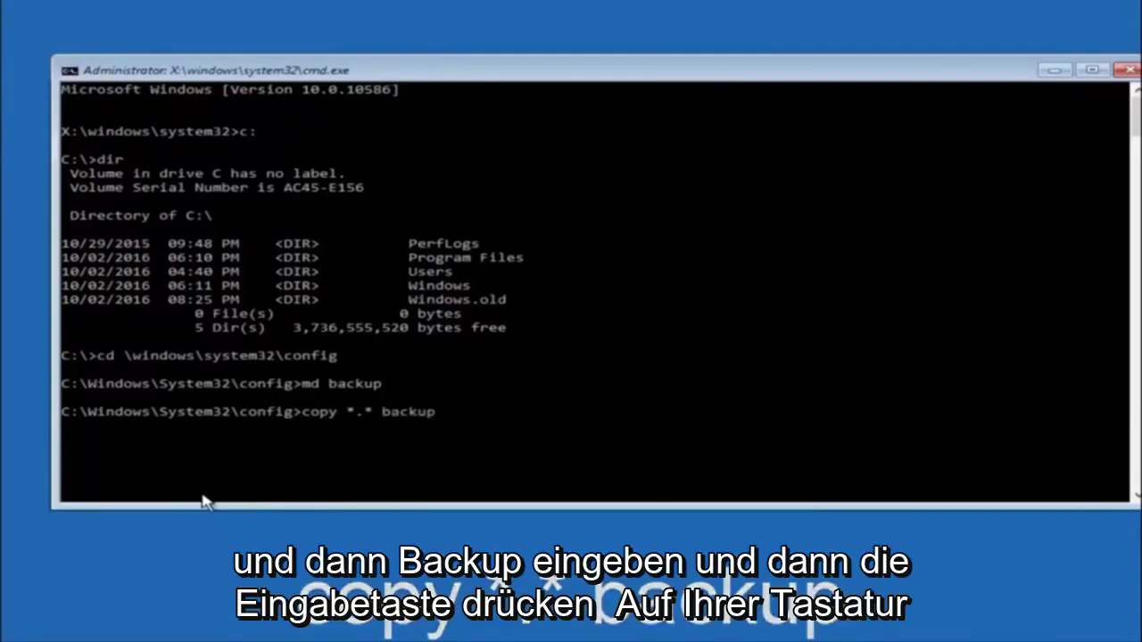
key(Return)
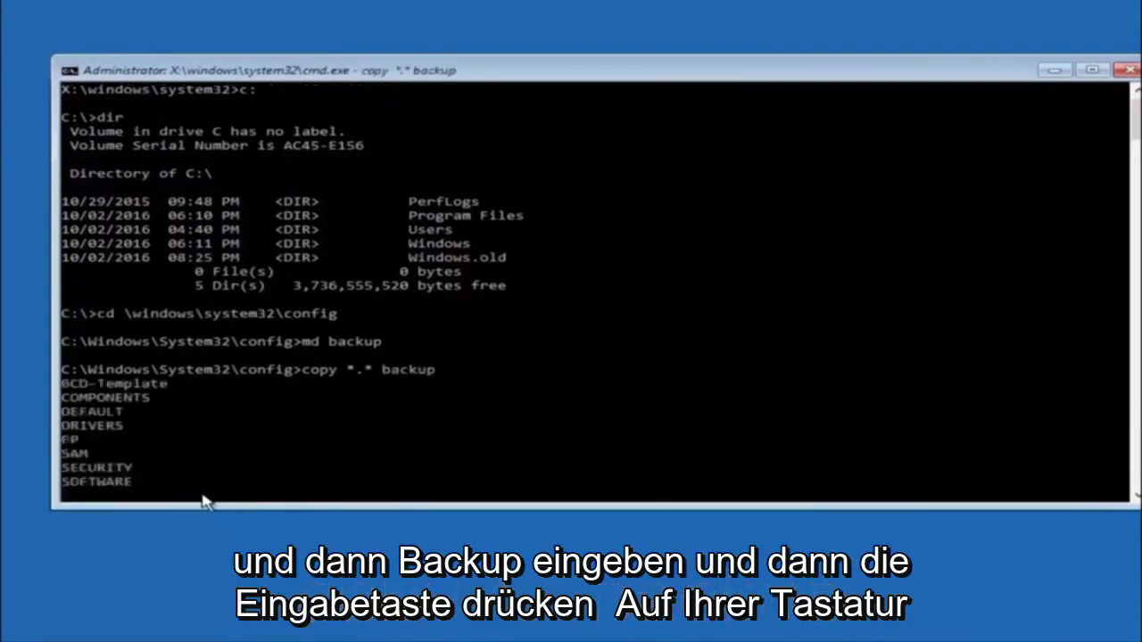
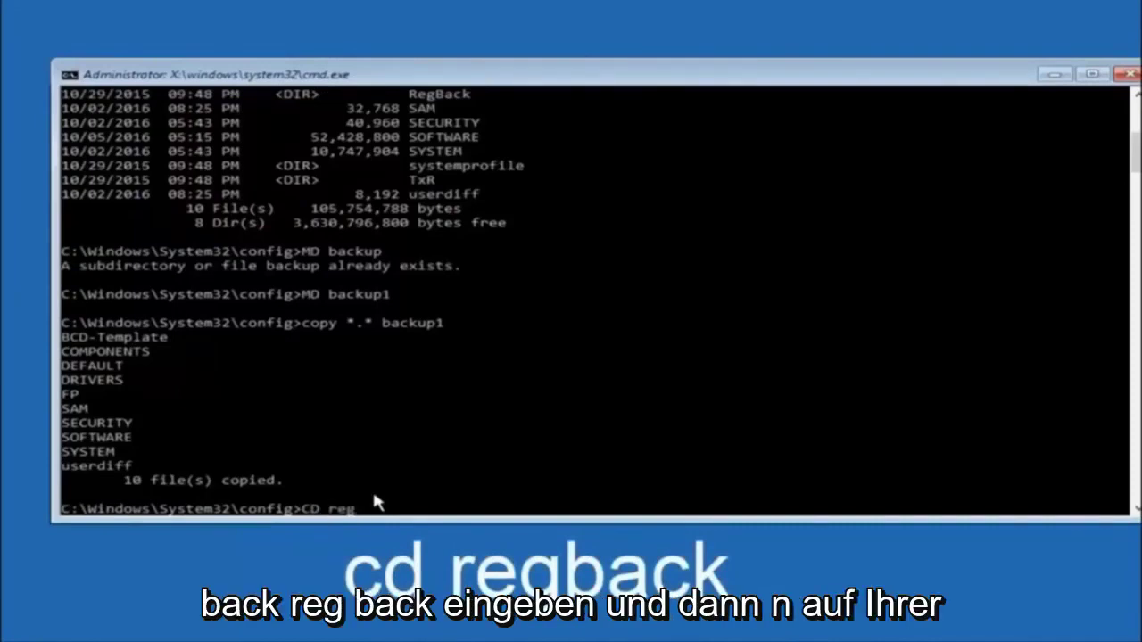
- Change to the regback directory inside config and list its contents with dir
text(back)
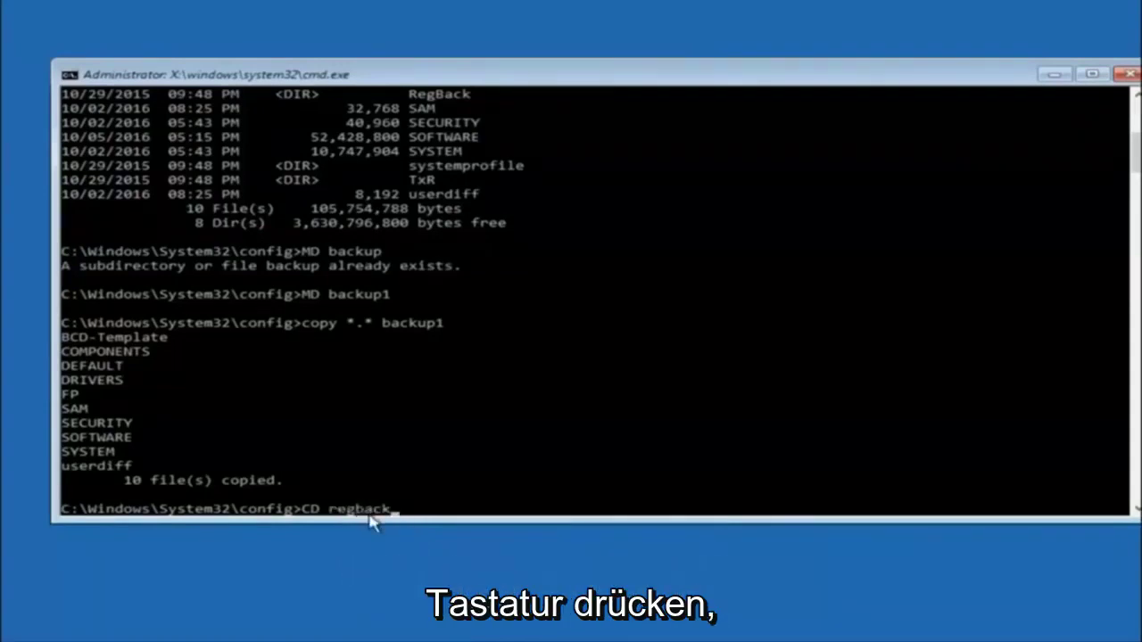
key(Return)
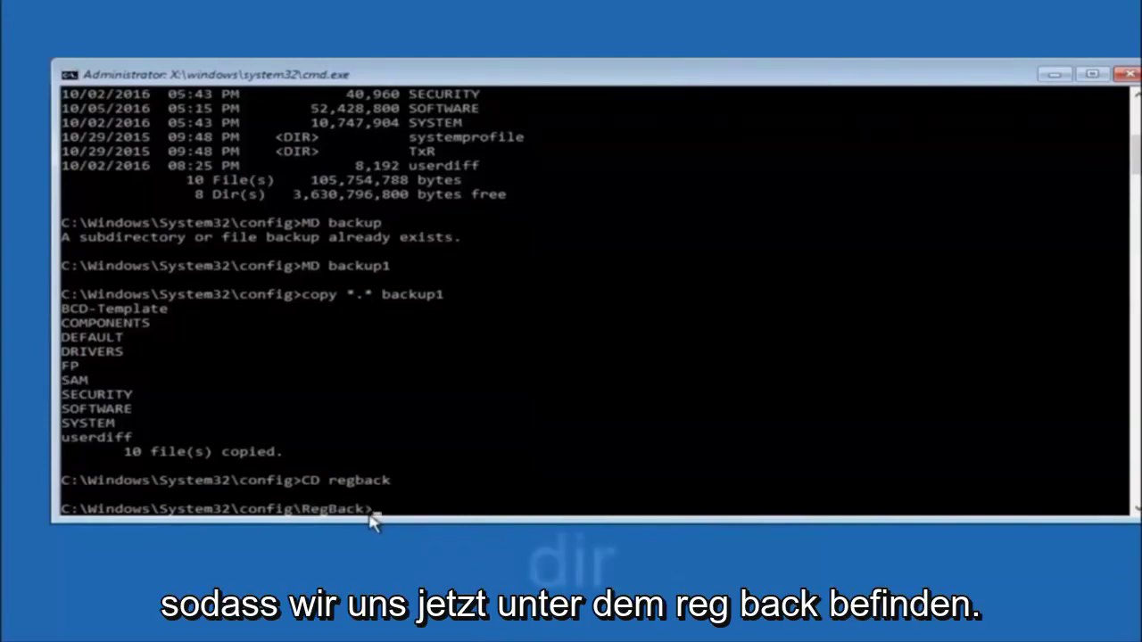
text(dir)
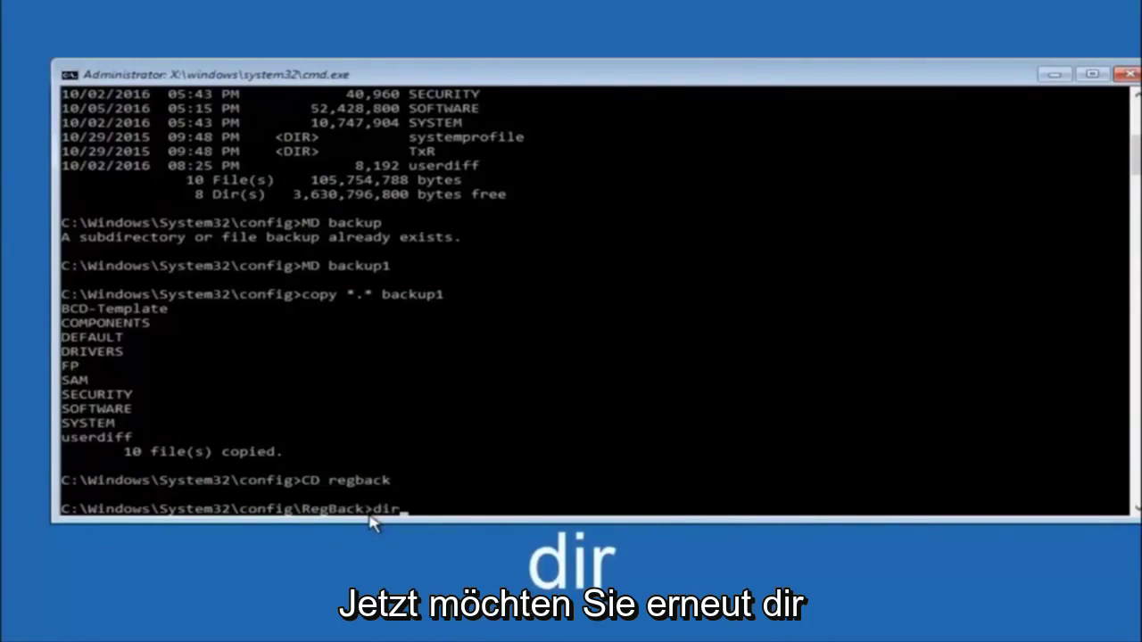
key(Return)
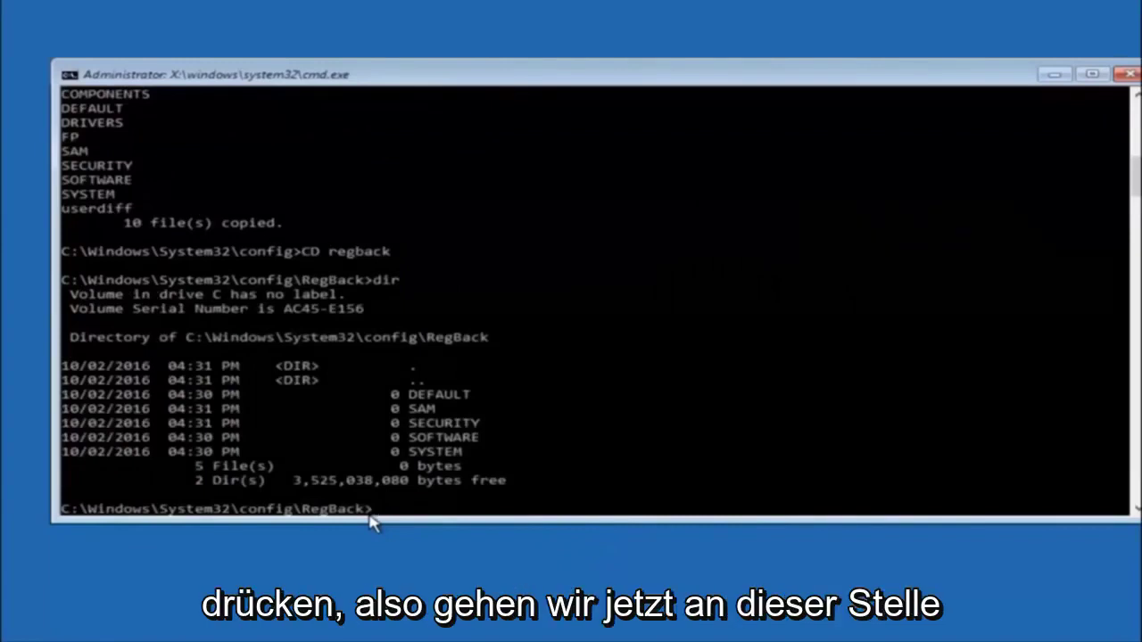
- Copy all RegBack files into the parent config folder with copy *.* .., answer A to overwrite all, and close the Command Prompt
text(copy)
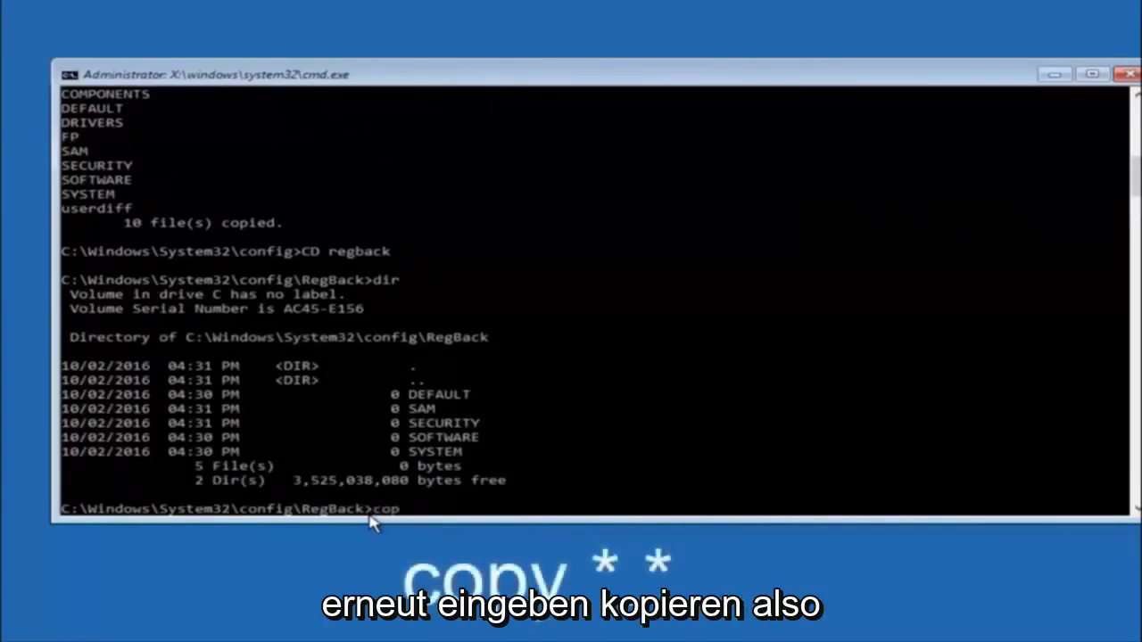
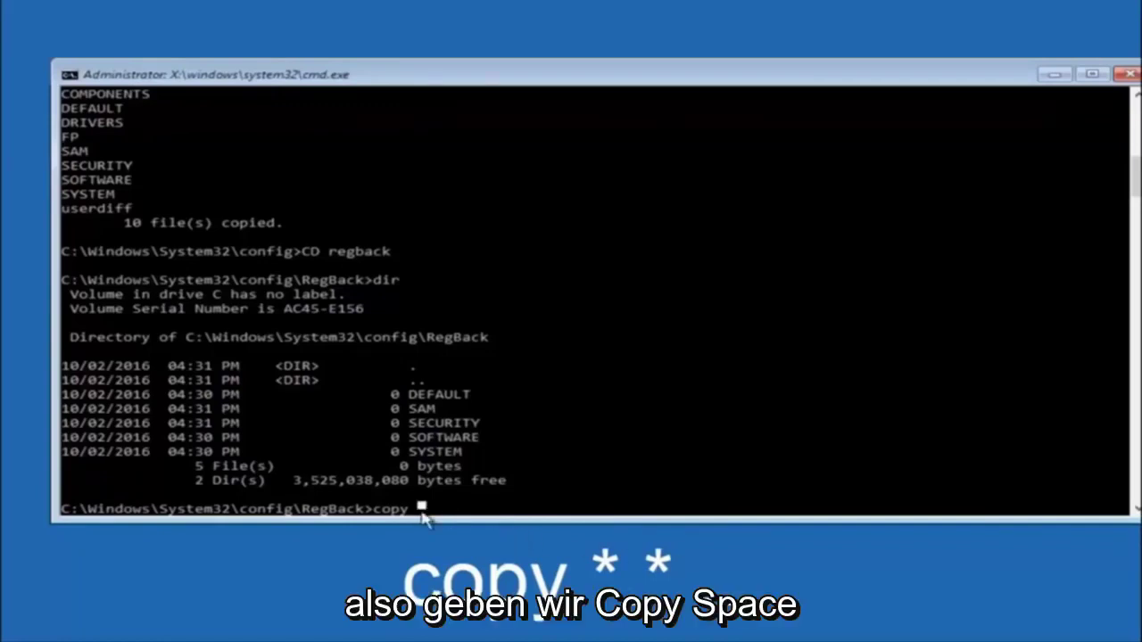
click(423, 510)
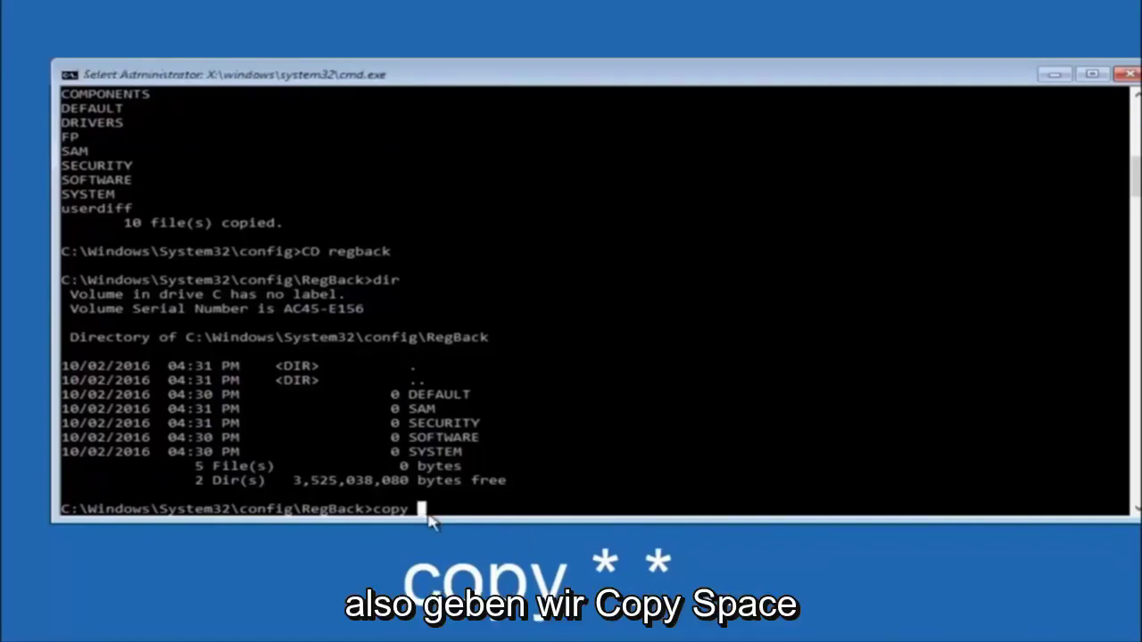
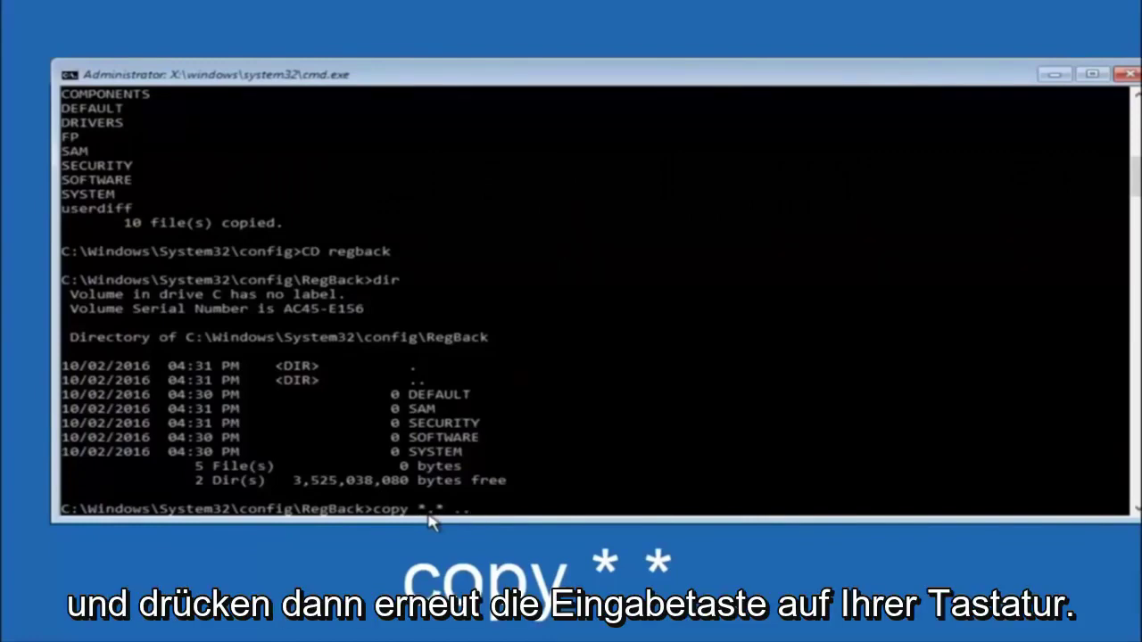
key(Return)
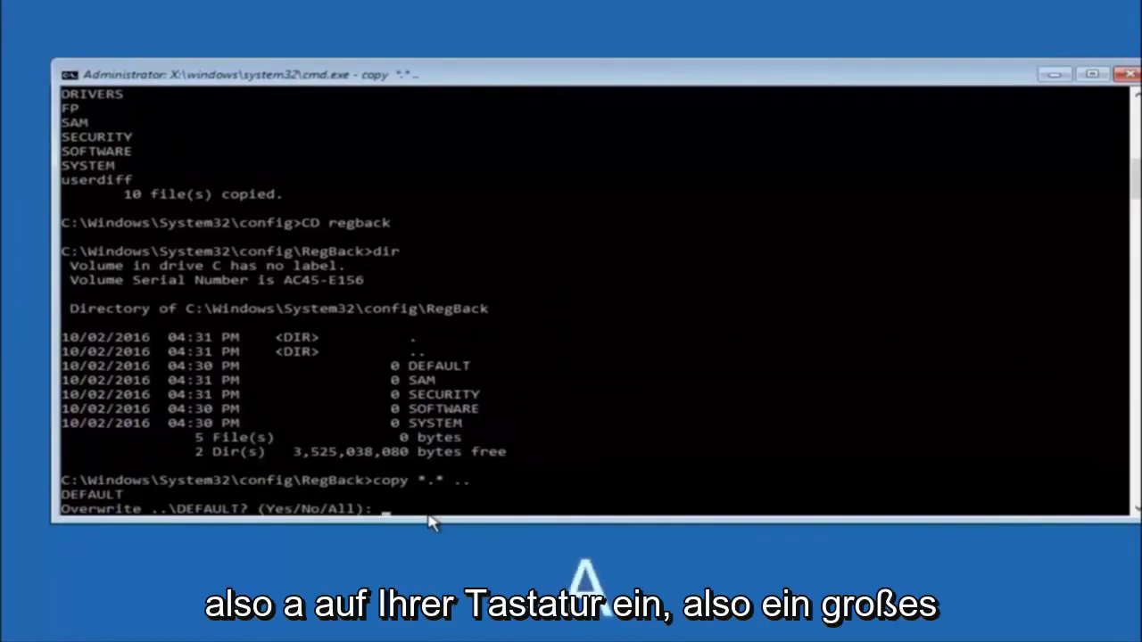
text(A)
key(Return)
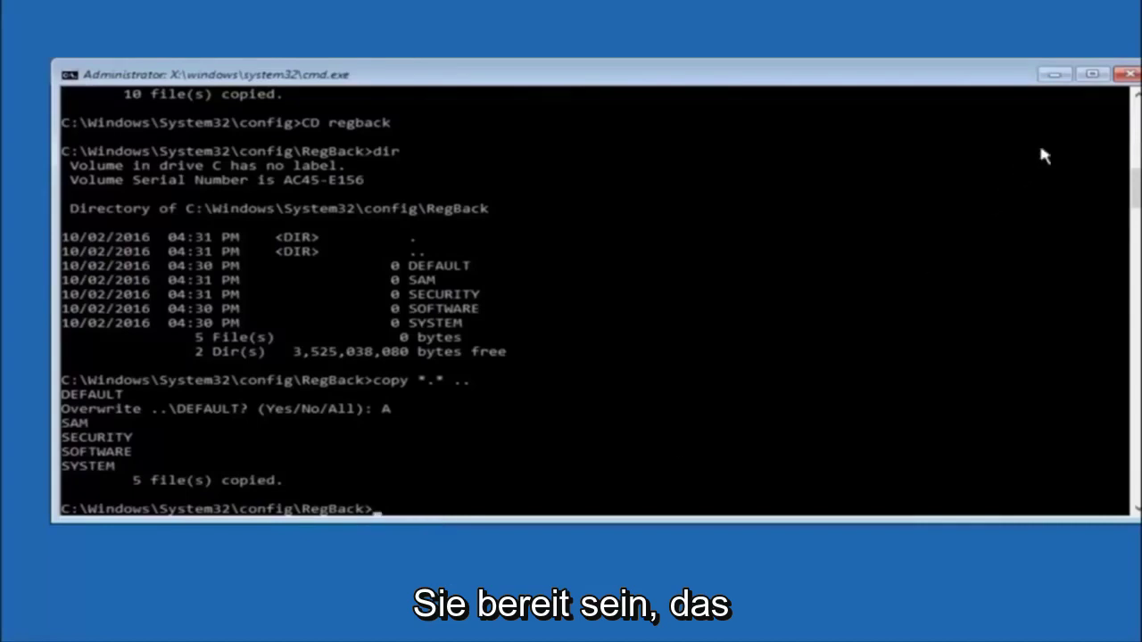
click(1127, 75)
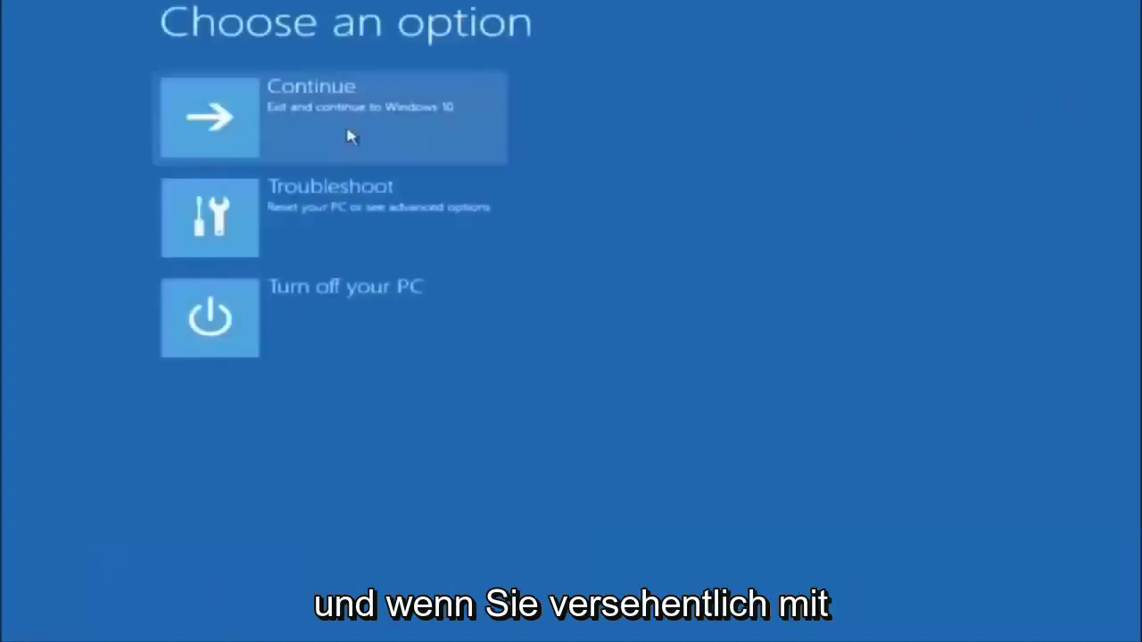